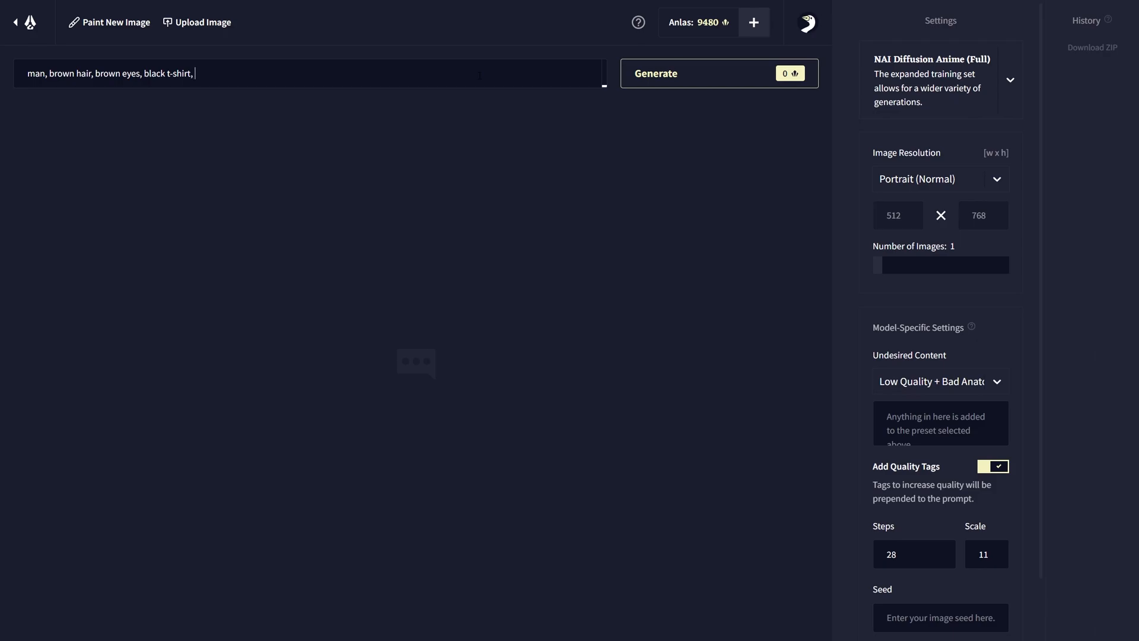
# - Extend the prompt with jeans, sitting and pov, generating new images after the additions
pyautogui.press('BackSpace')
pyautogui.press('BackSpace')
pyautogui.write('g')
pyautogui.press('Return')
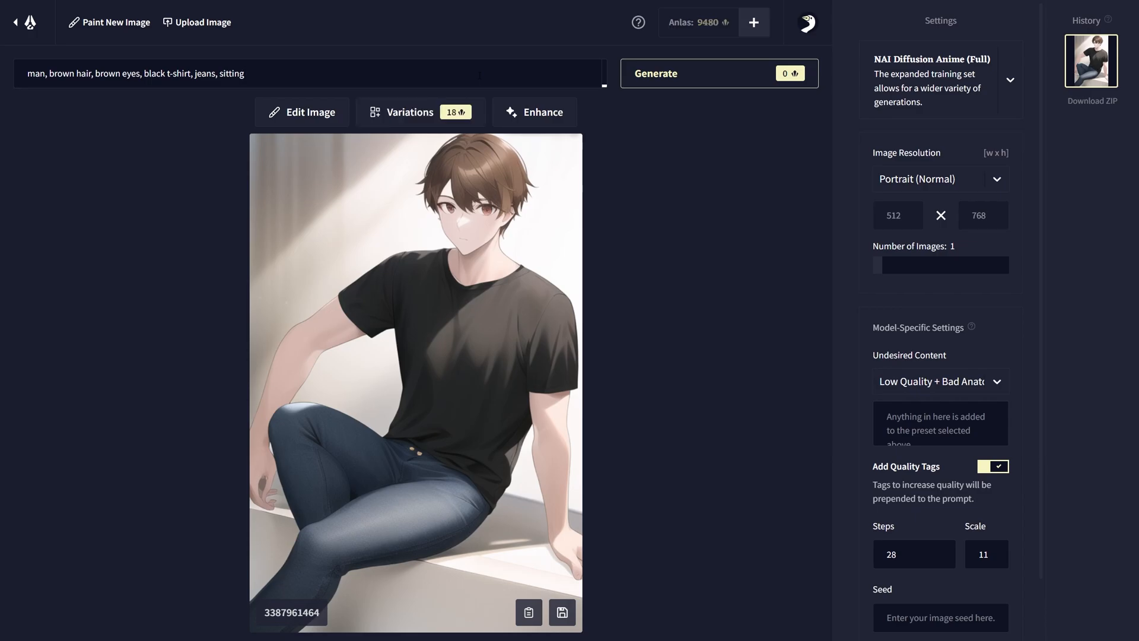
pyautogui.press('Return')
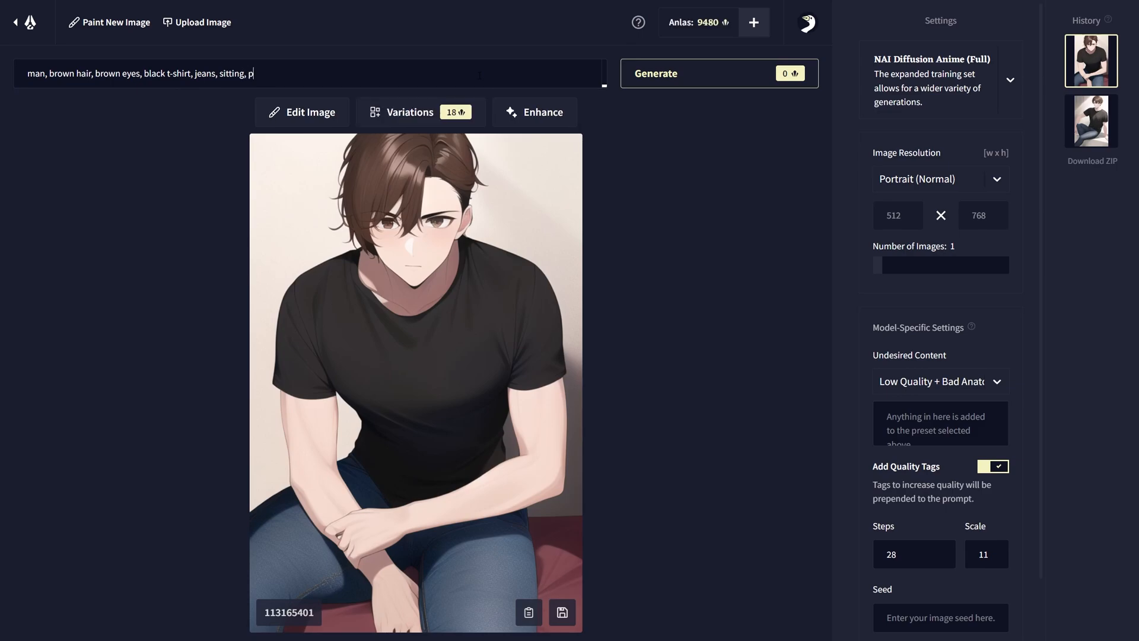
pyautogui.press('Return')
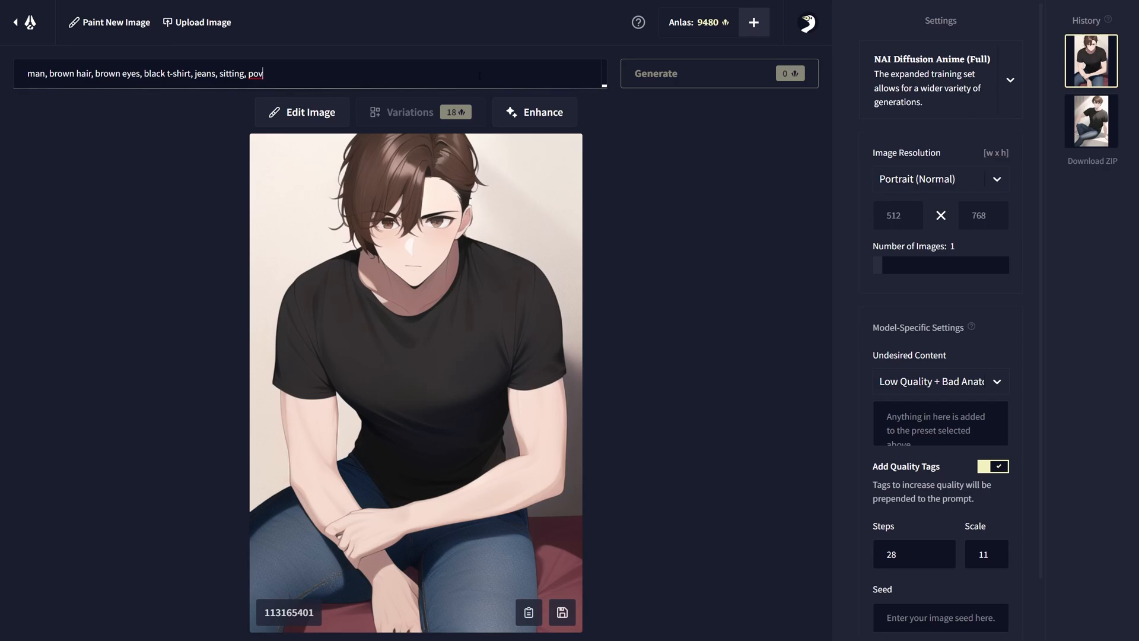
pyautogui.press('Return')
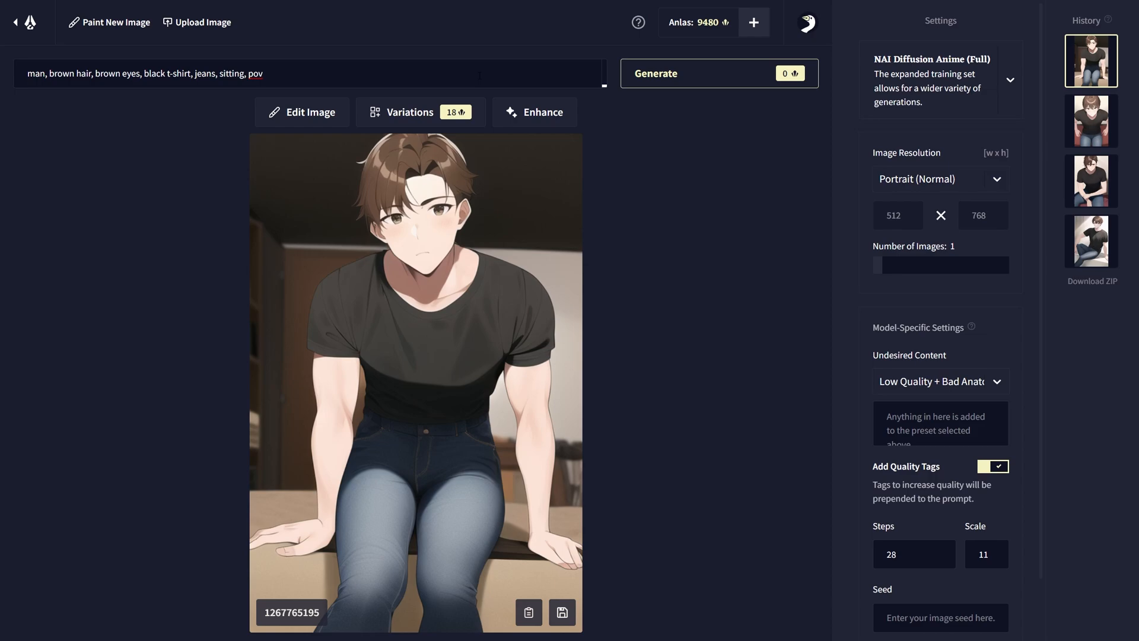
# - Add arms crossed to the prompt, emphasise it as {{arms crossed}}, and generate new images
pyautogui.write('arms crossed')
pyautogui.press('Return')
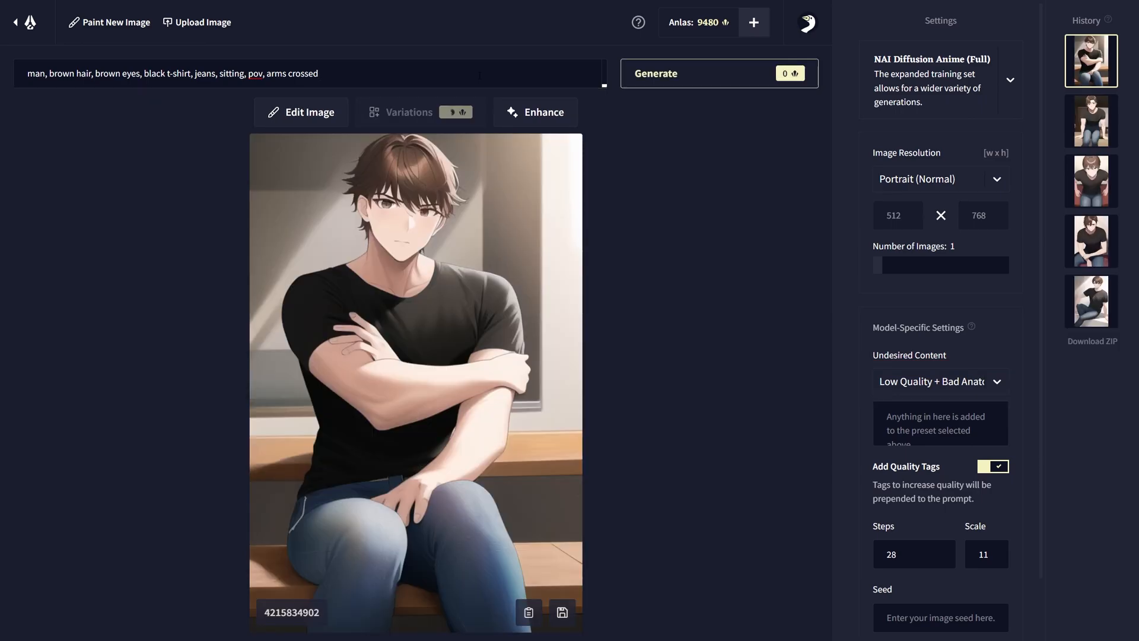
pyautogui.press('Return')
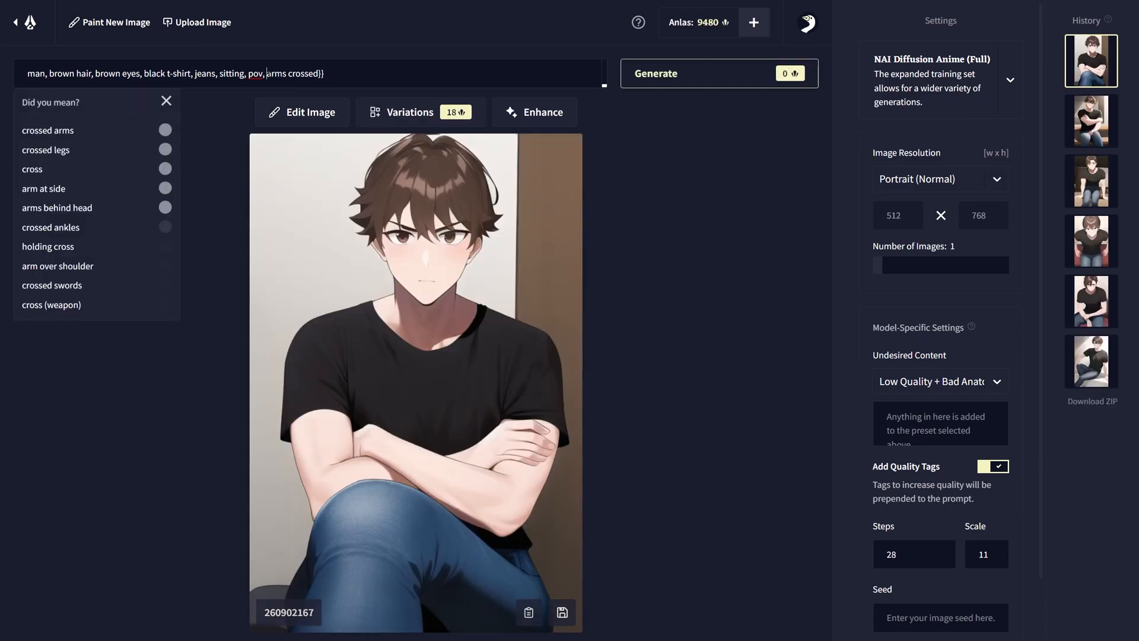
pyautogui.write('{')
pyautogui.press('Return')
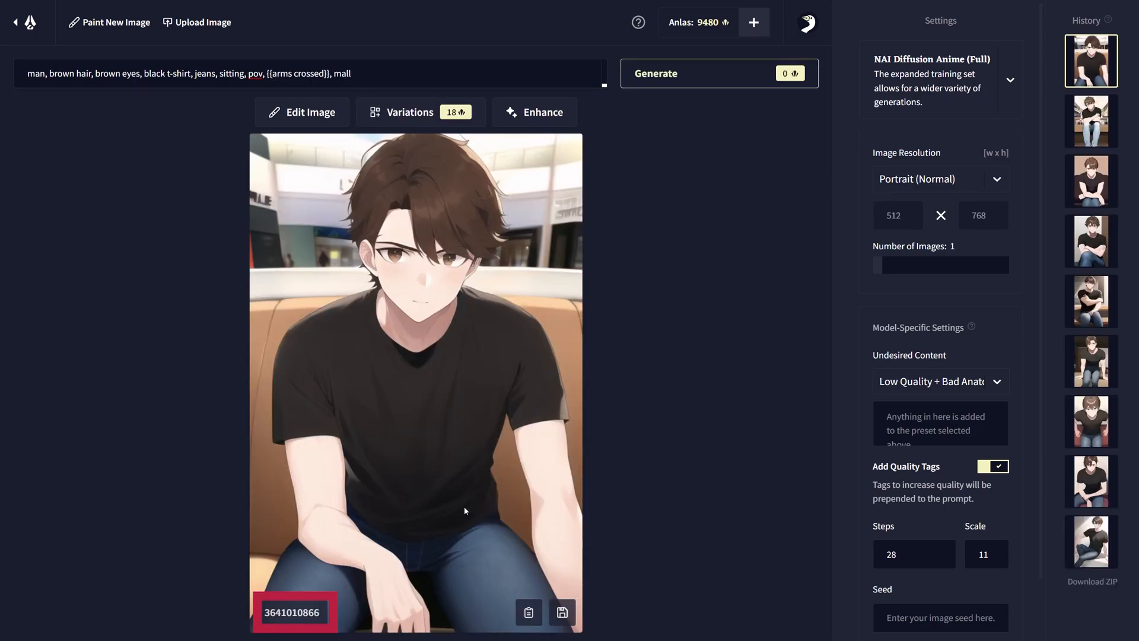
pyautogui.click(308, 617)
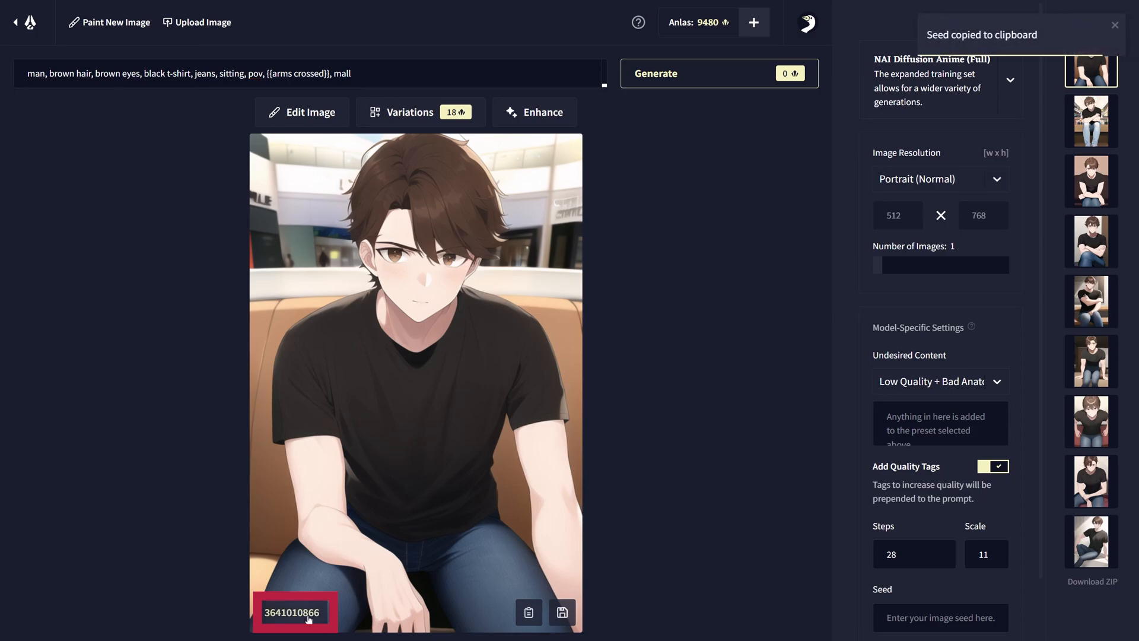
pyautogui.hotkey('ctrl', 'v')
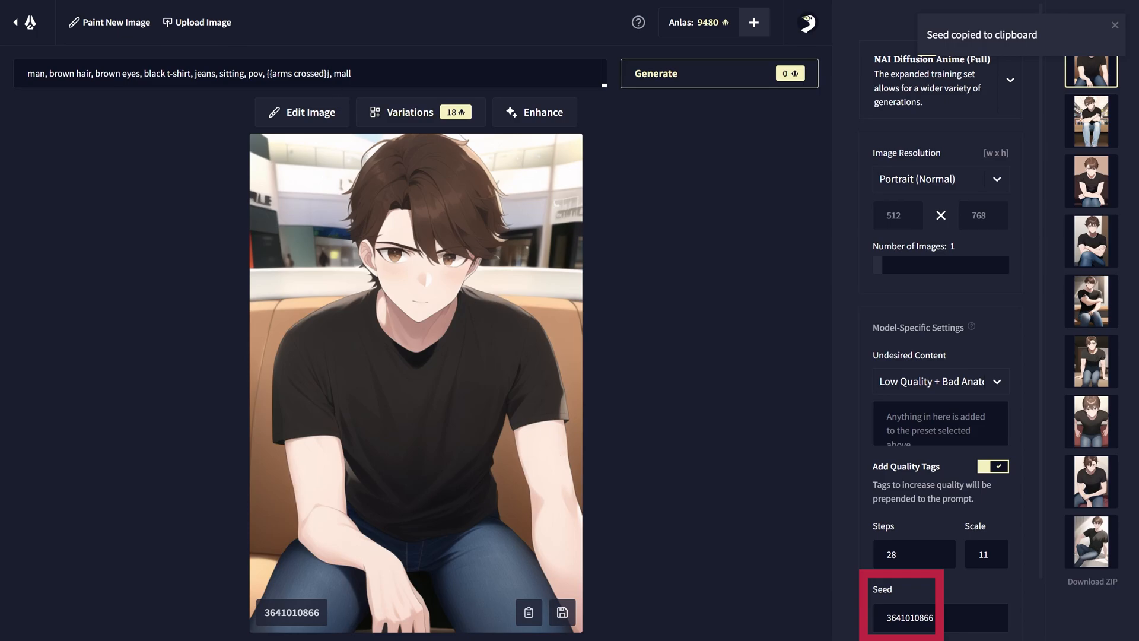
pyautogui.click(330, 73)
pyautogui.write('}')
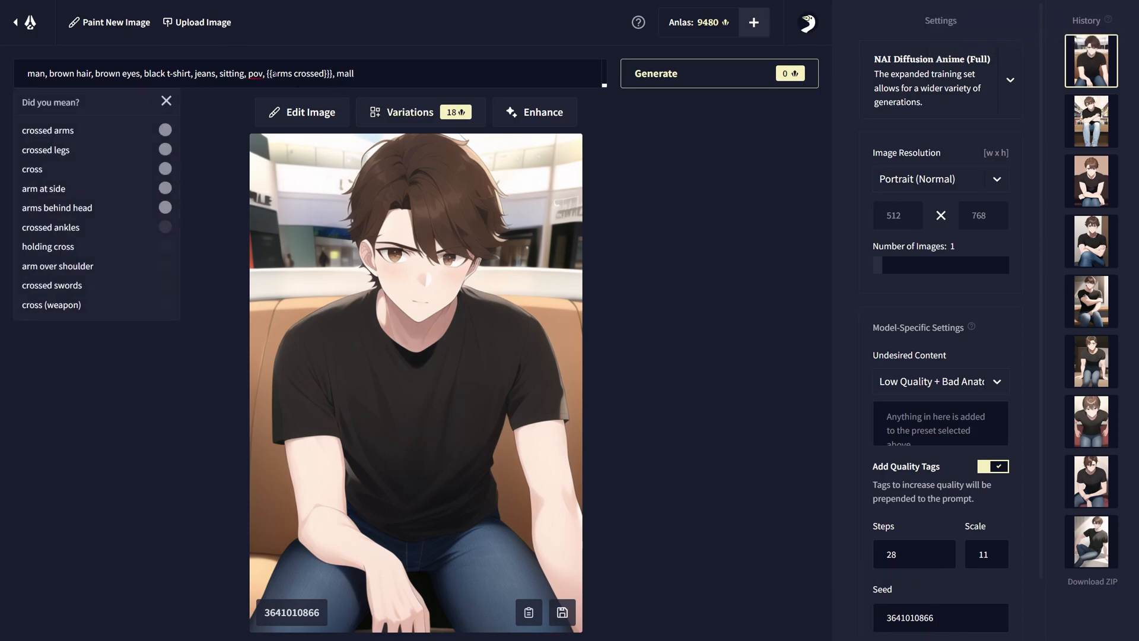
pyautogui.write('{')
pyautogui.press('Return')
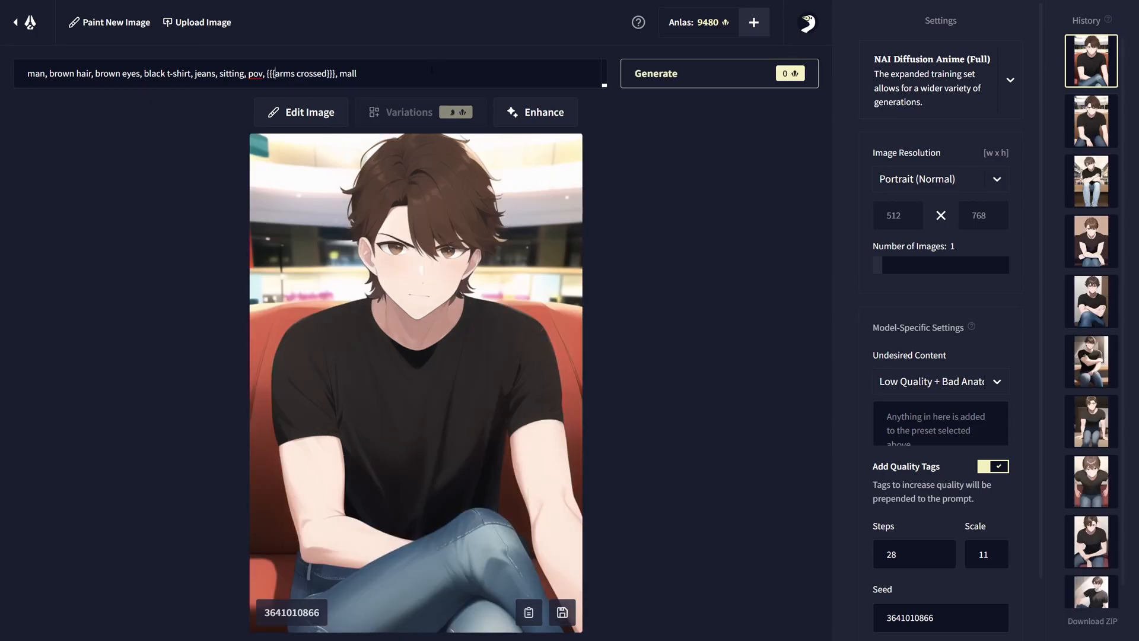
# - Strengthen the arms crossed emphasis to four and six pairs of curly braces, generating an image at each level
pyautogui.write('{')
pyautogui.press('Return')
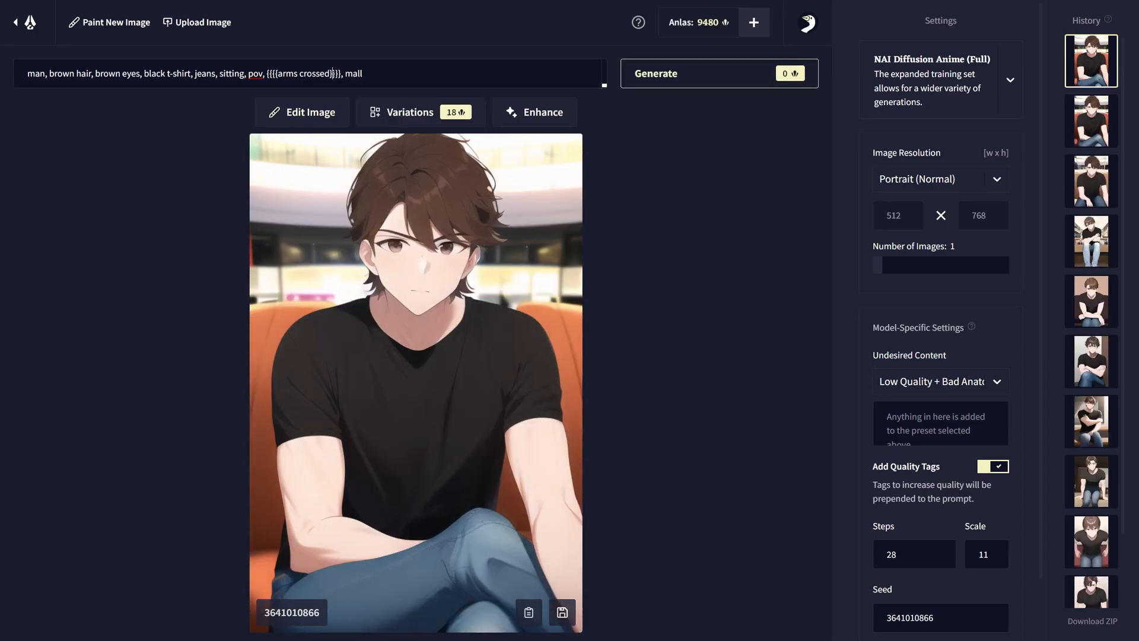
pyautogui.click(275, 74)
pyautogui.write('{{')
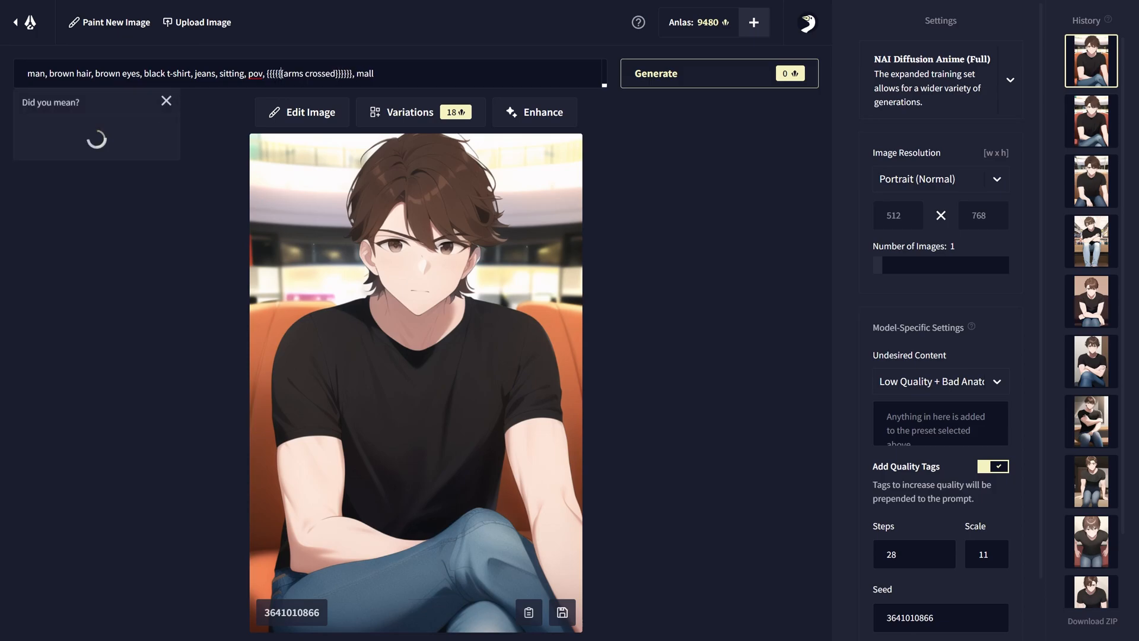
pyautogui.press('Return')
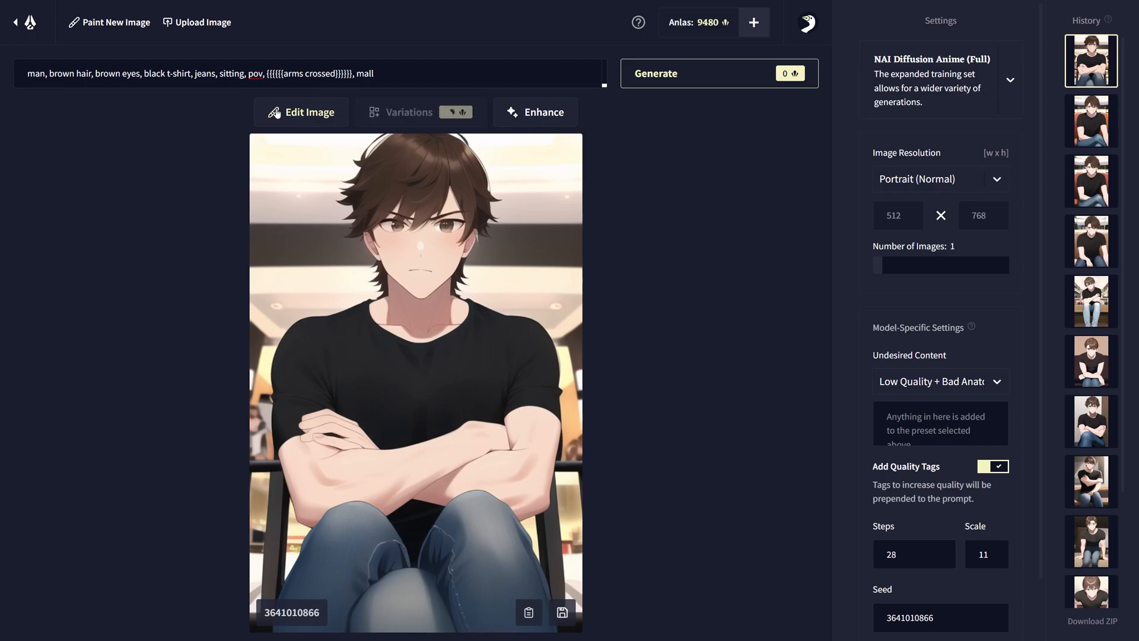
# - Reduce the arms crossed emphasis to five pairs of curly braces, remove pov from the prompt, and generate
pyautogui.press('BackSpace')
pyautogui.press('BackSpace')
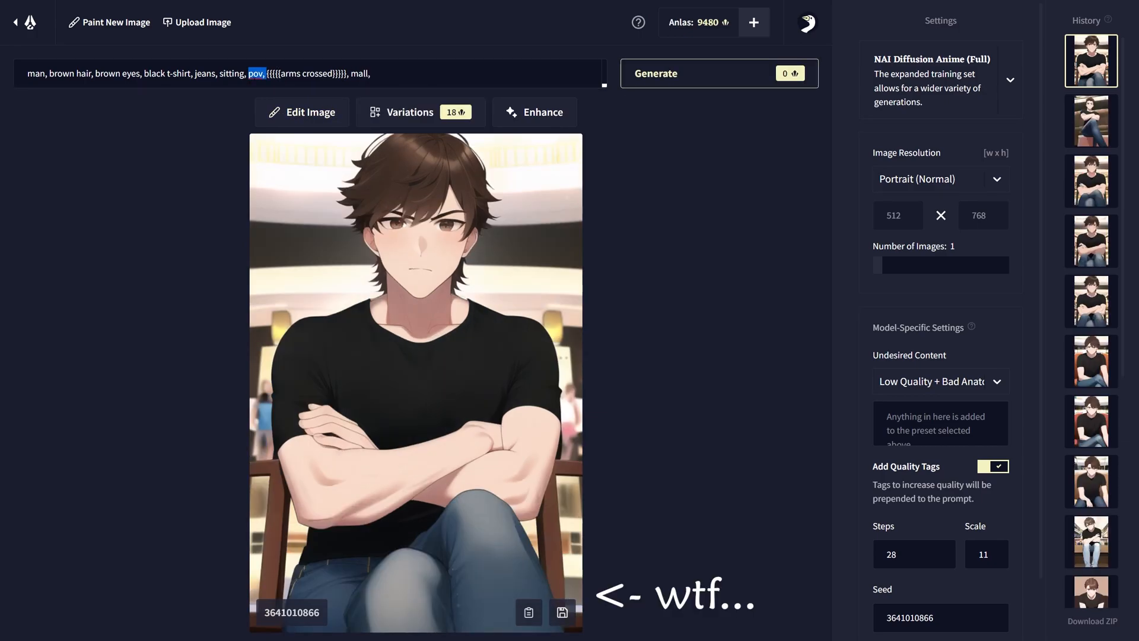
pyautogui.press('BackSpace')
pyautogui.press('Return')
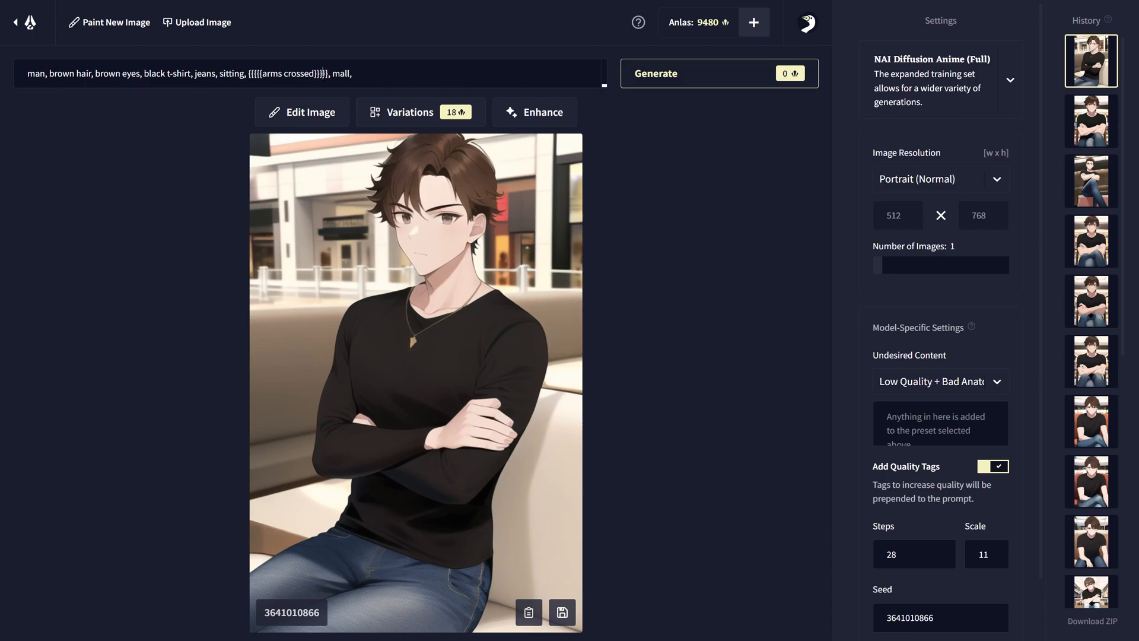
# - Try a different emphasis on arms crossed, and generate again with long hair added to the prompt
pyautogui.hotkey('ctrl', 'Down')
pyautogui.hotkey('ctrl', 'Down')
pyautogui.hotkey('ctrl', 'Return')
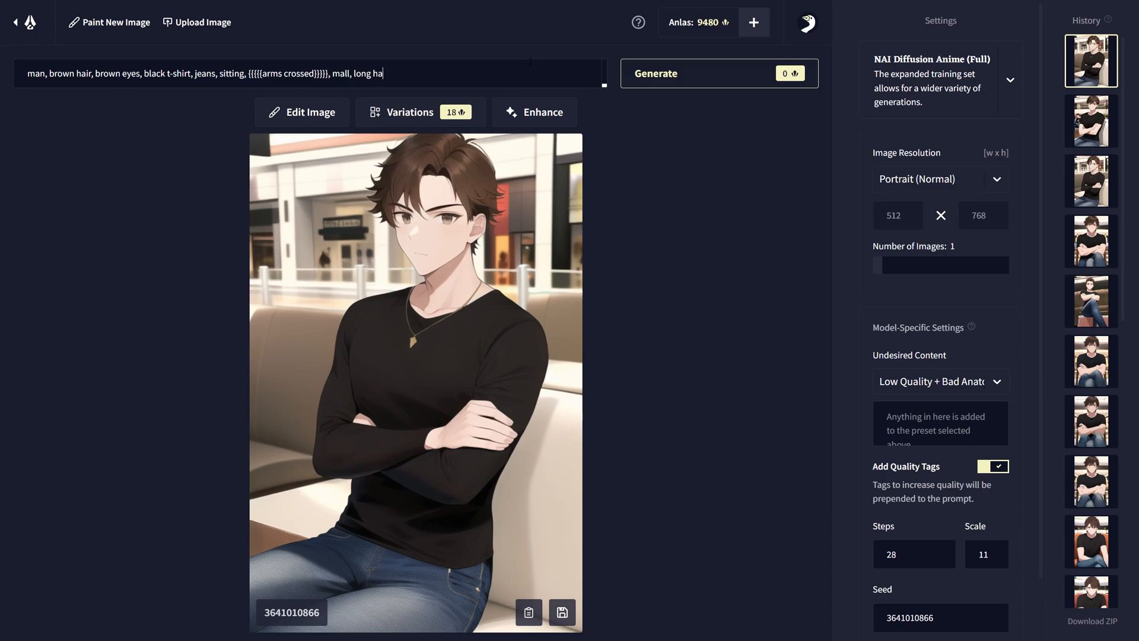
pyautogui.hotkey('ctrl', 'Return')
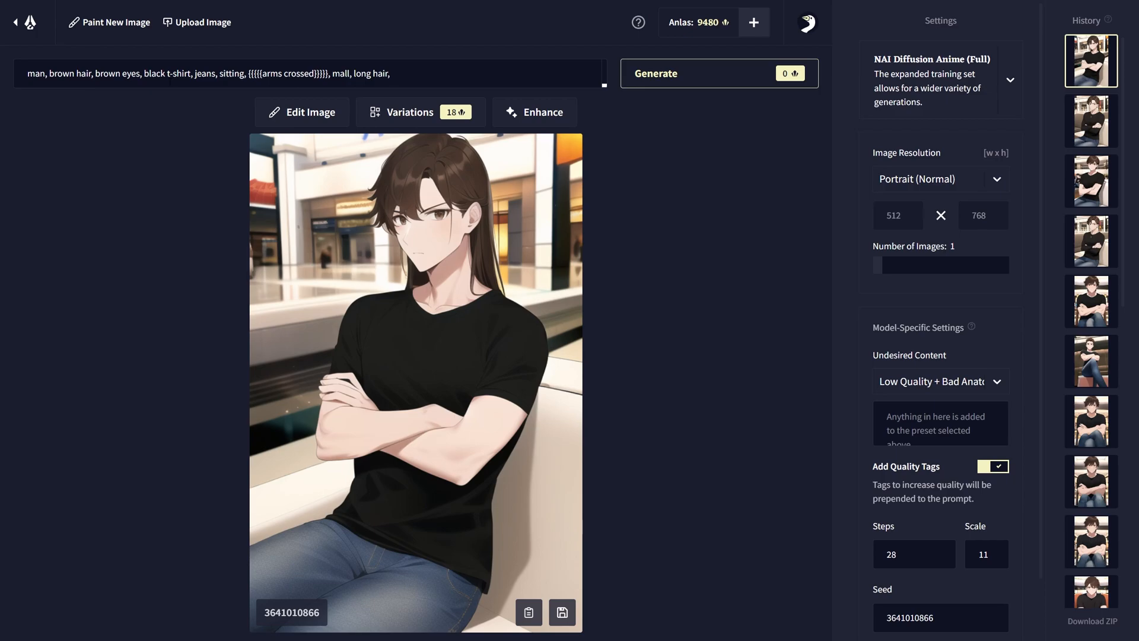
# - Change the black t-shirt in the prompt to black long sleeve shirt and generate a new image
pyautogui.write('long sleevee')
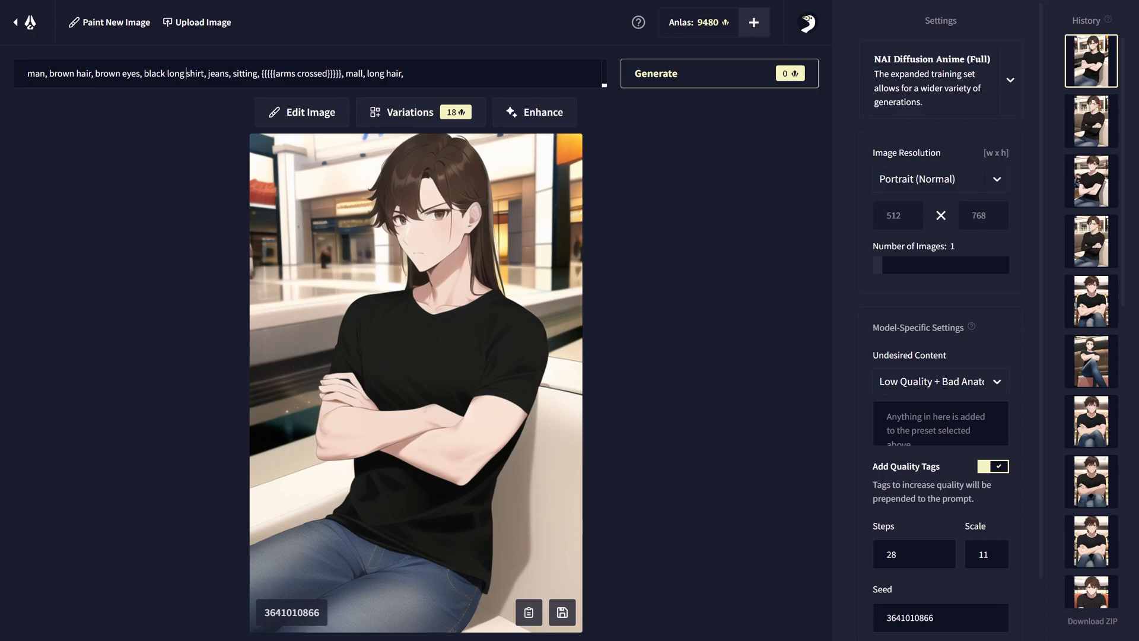
pyautogui.press('BackSpace')
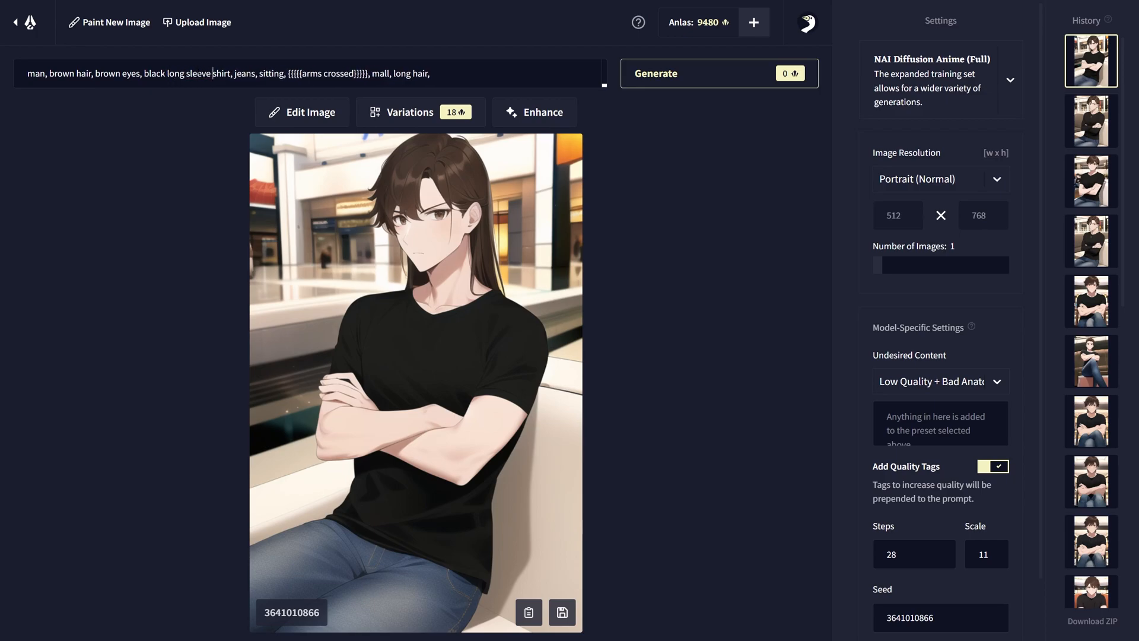
pyautogui.press('Return')
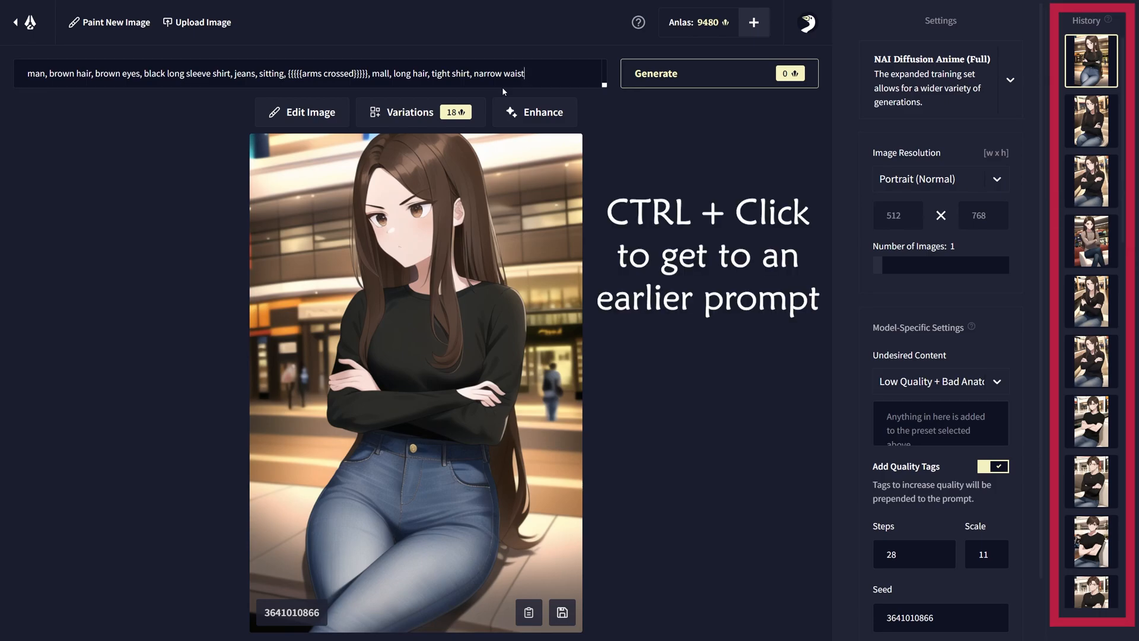
# - Review earlier images in the history and restore the prompt ending in long hair from the third one
pyautogui.click(1086, 143)
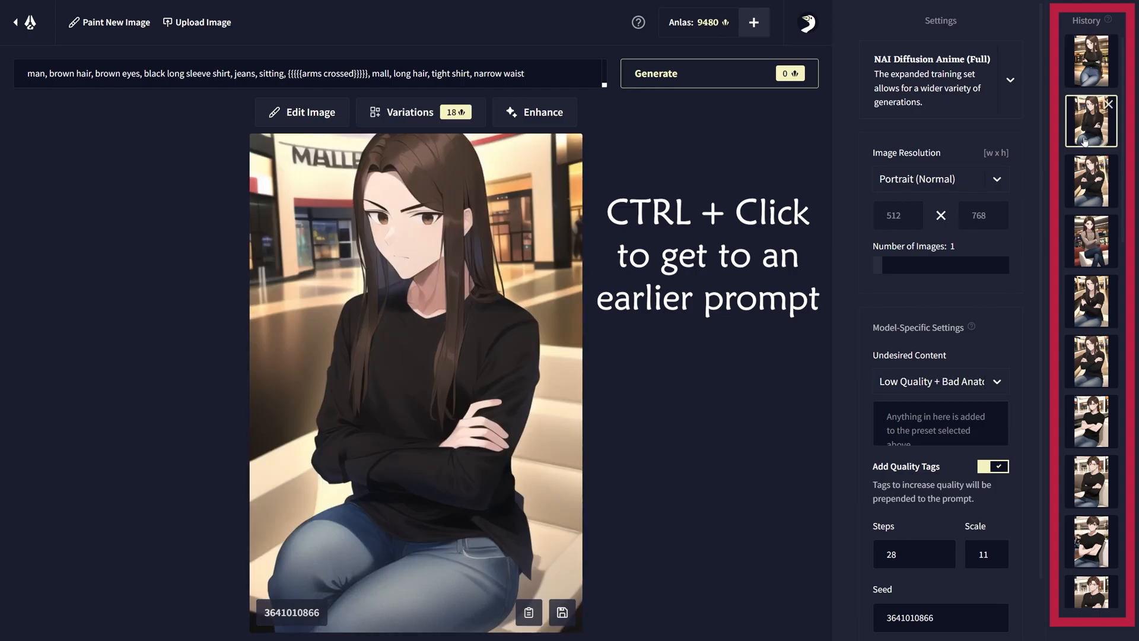
pyautogui.click(1084, 191)
pyautogui.keyDown('ctrl'); pyautogui.click(1084, 191); pyautogui.keyUp('ctrl')
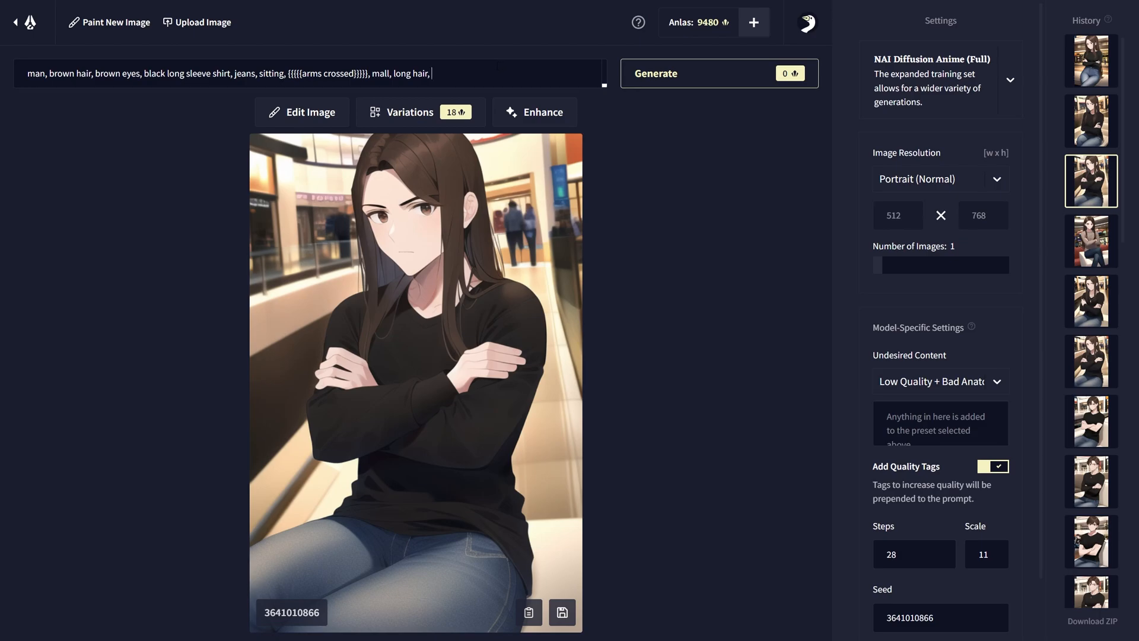
# - Replace arms crossed with hand in hair inside the curly braces and generate a new image
pyautogui.moveTo(318, 73); pyautogui.dragTo(354, 73)
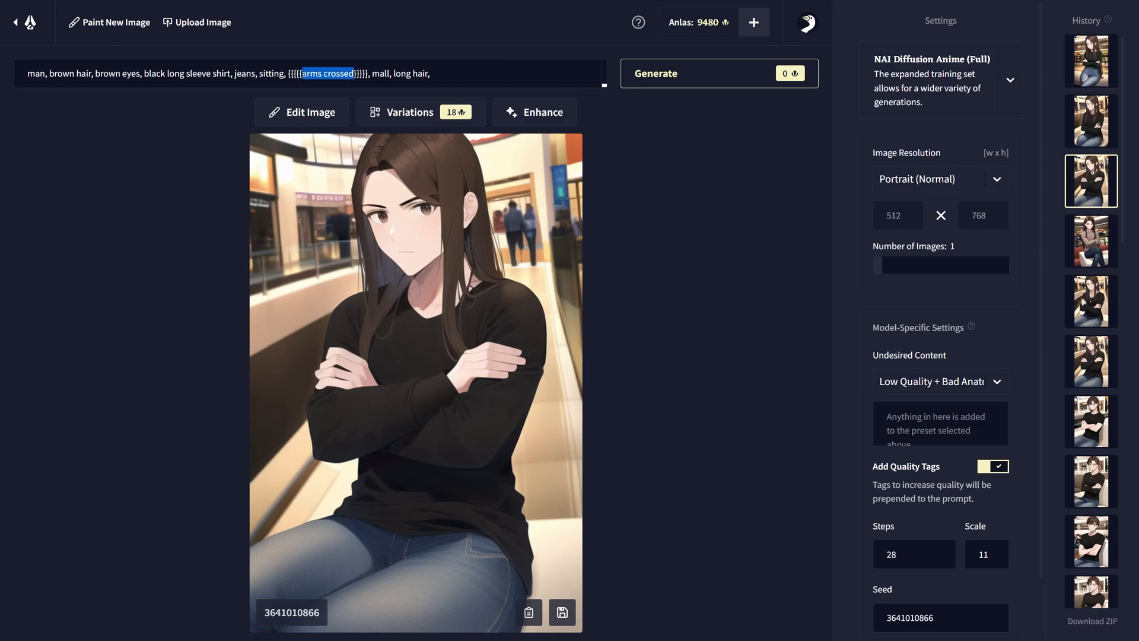
pyautogui.write('hand in a')
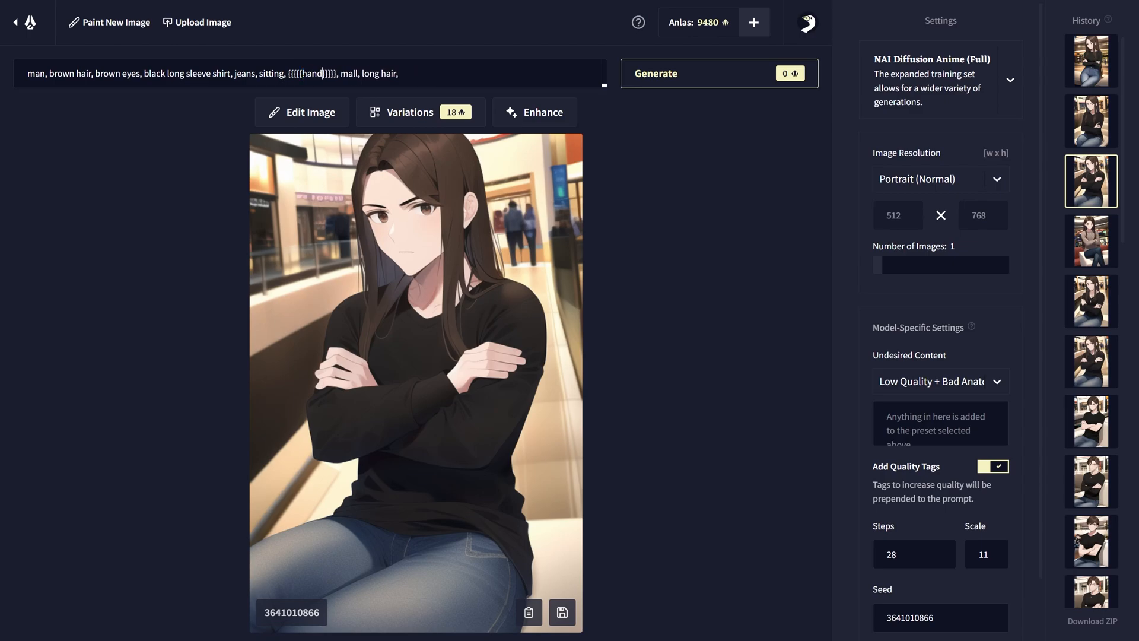
pyautogui.press('BackSpace')
pyautogui.write('hair')
pyautogui.press('Return')
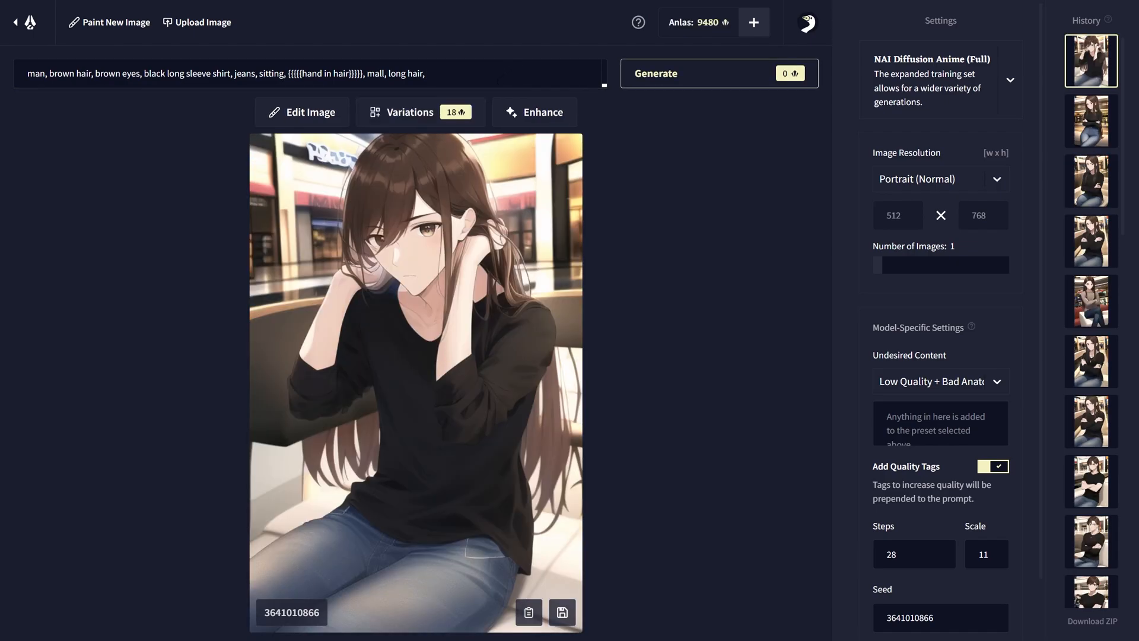
# - Reduce the hand in hair emphasis to two pairs of curly braces and regenerate the image
pyautogui.press('BackSpace')
pyautogui.press('BackSpace')
pyautogui.press('BackSpace')
pyautogui.press('BackSpace')
pyautogui.press('BackSpace')
pyautogui.press('Return')
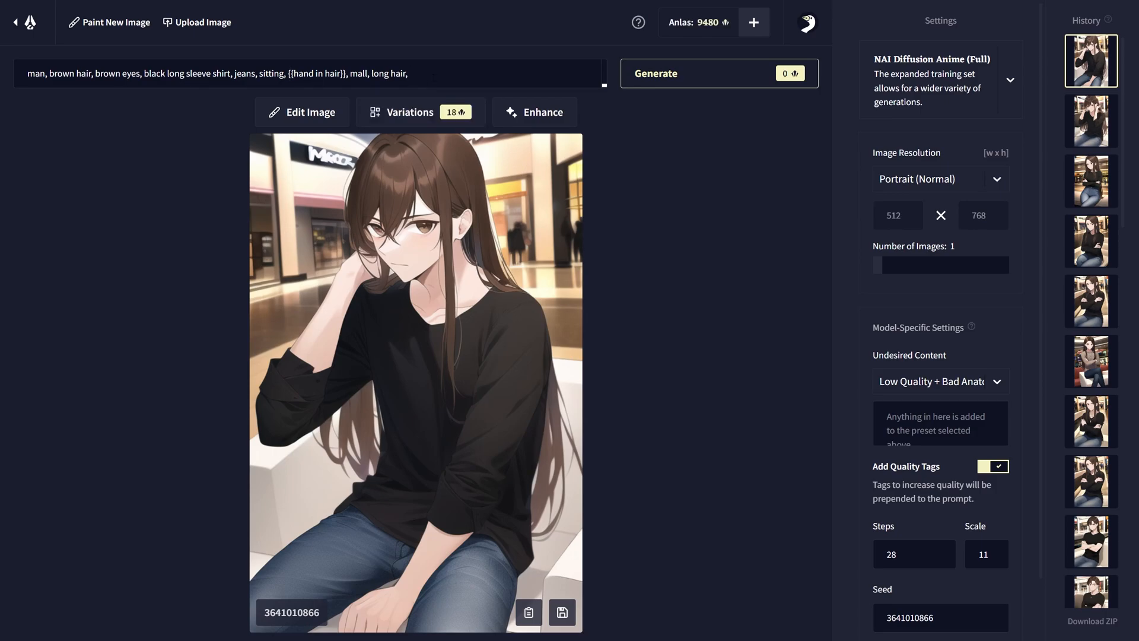
# - Add tummy and crop top to the end of the prompt, generating an image after each addition
pyautogui.press('Return')
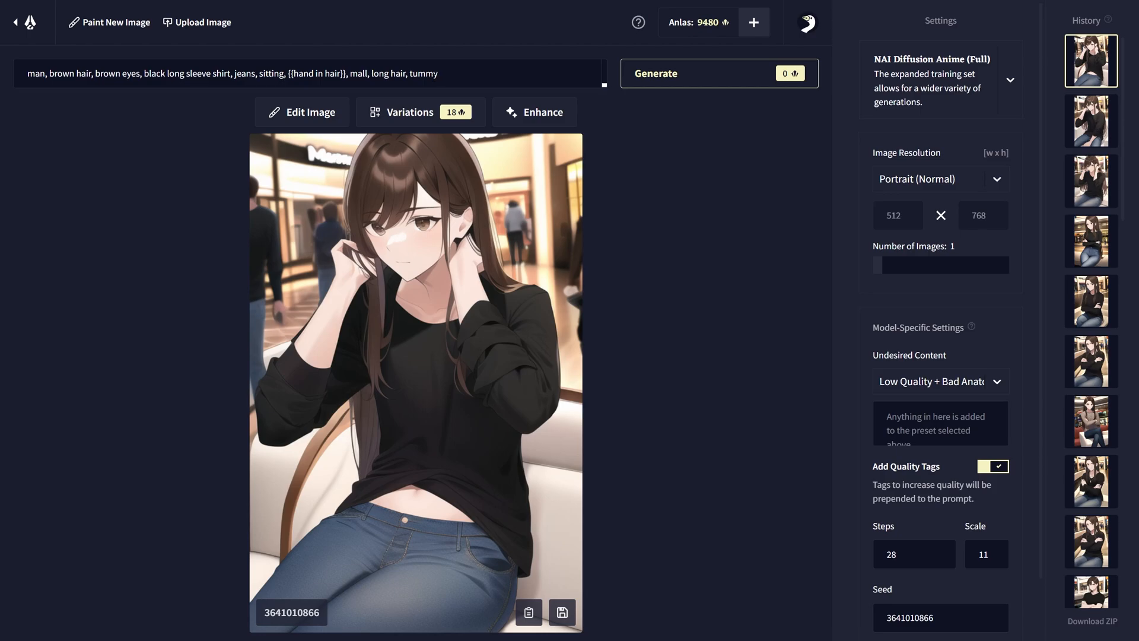
pyautogui.write('op t')
pyautogui.press('Return')
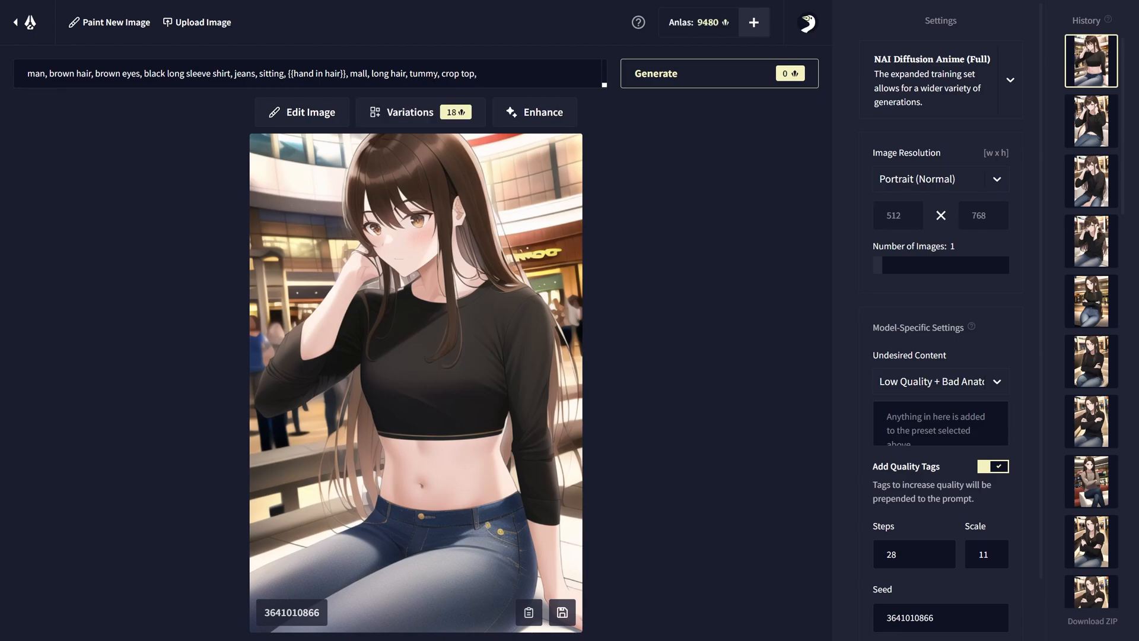
# - Replace hand in hair with arms up inside the double braces, add solo to the prompt, and generate
pyautogui.write('arms up')
pyautogui.press('Return')
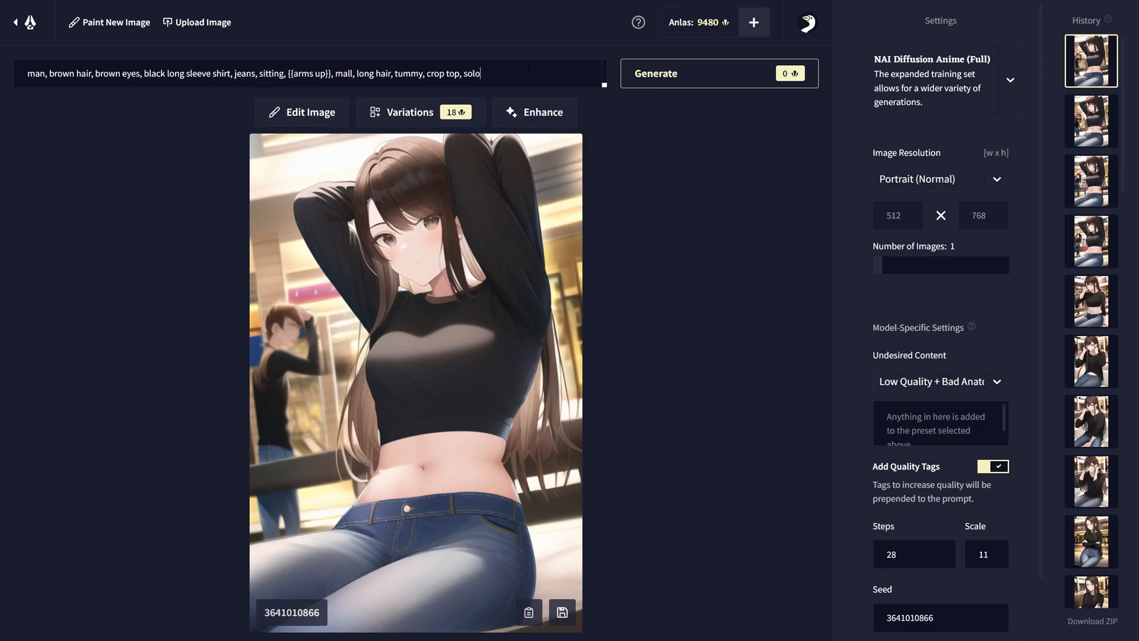
pyautogui.press('Return')
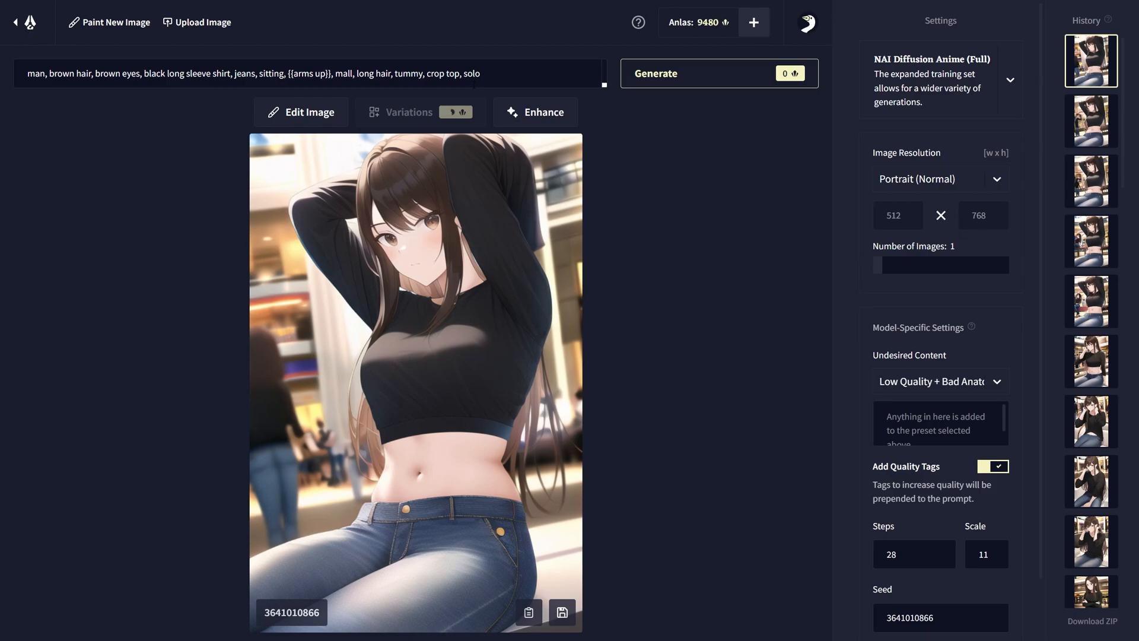
# - Emphasise man at the start of the prompt as {{man}} and generate a new image
pyautogui.write(', mnal')
pyautogui.press('BackSpace')
pyautogui.press('BackSpace')
pyautogui.press('BackSpace')
pyautogui.press('BackSpace')
pyautogui.click(45, 73)
pyautogui.write('}}')
pyautogui.click(28, 74)
pyautogui.write('{{')
pyautogui.press('Return')
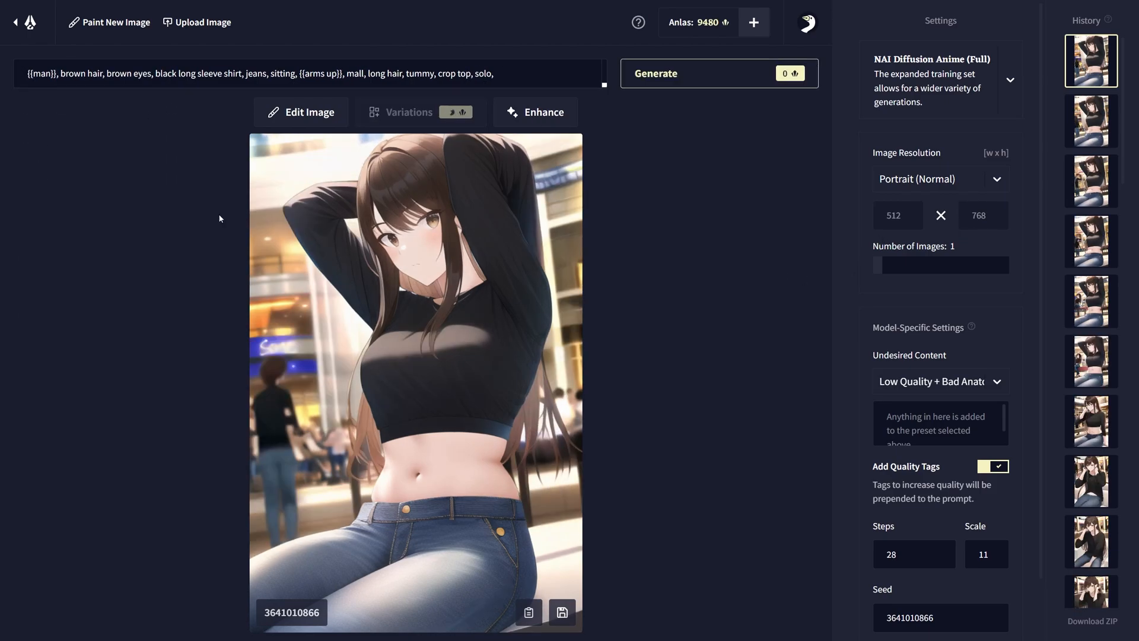
# - Insert masculine after {{man}} in the prompt and generate a new image
pyautogui.click(57, 74)
pyautogui.write(', masculine')
pyautogui.press('Return')
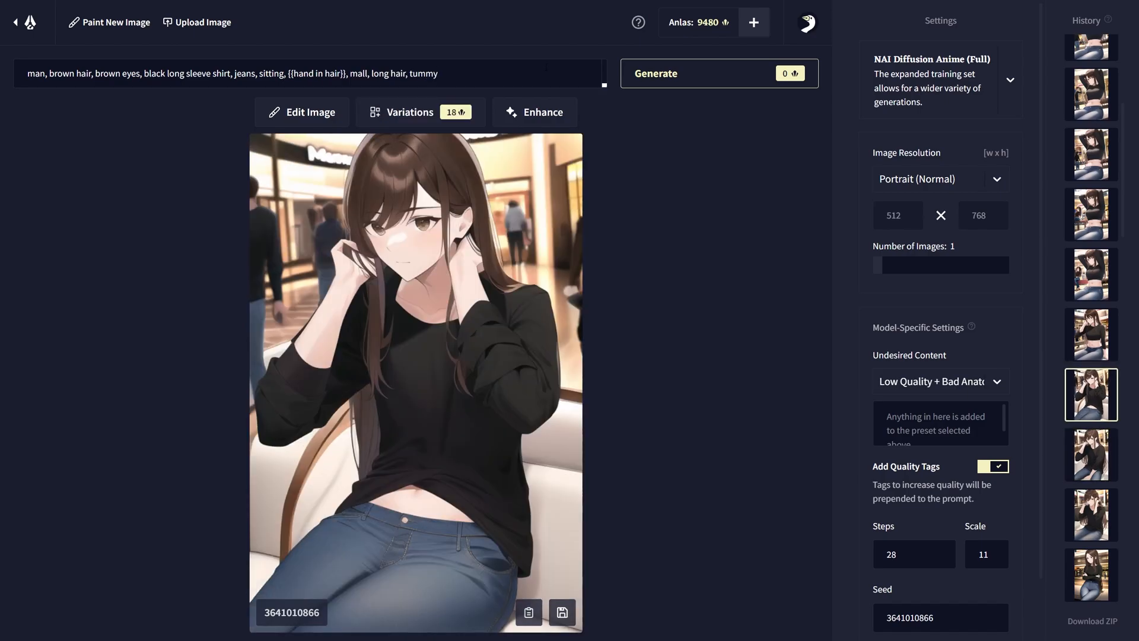
# - Append arms up to the earlier prompt ending in tummy, generate, and remove {{hand in hair}} from it
pyautogui.write(', arms up')
pyautogui.press('Return')
pyautogui.moveTo(288, 74); pyautogui.dragTo(350, 74)
pyautogui.press('BackSpace')
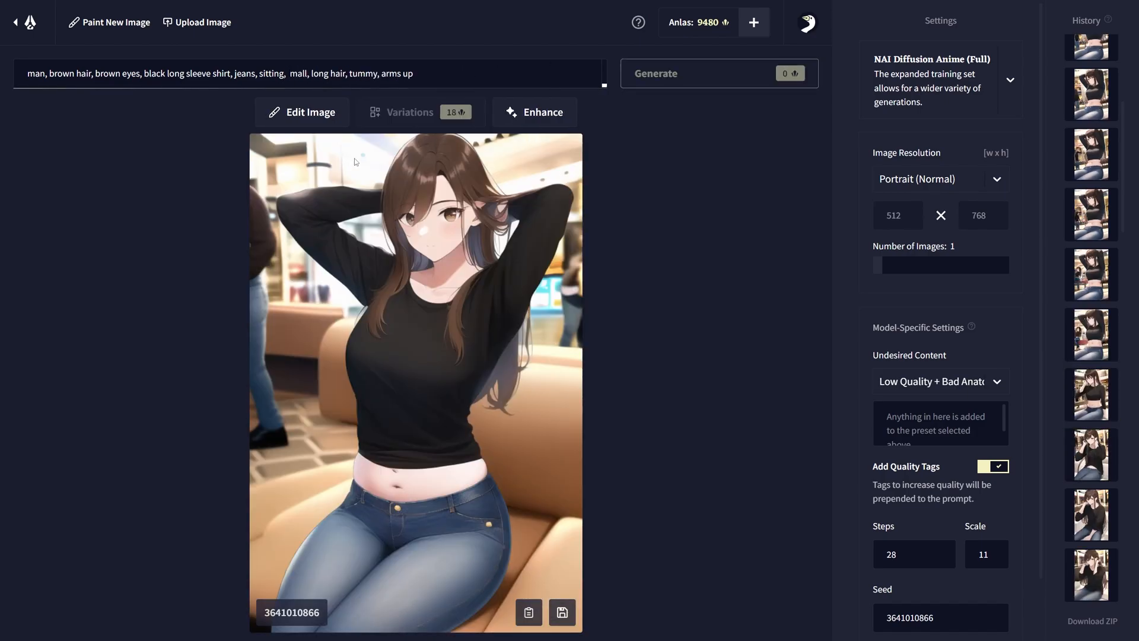
# - Add breasts to the undesired content and generate a new image
pyautogui.click(890, 428)
pyautogui.write('nb')
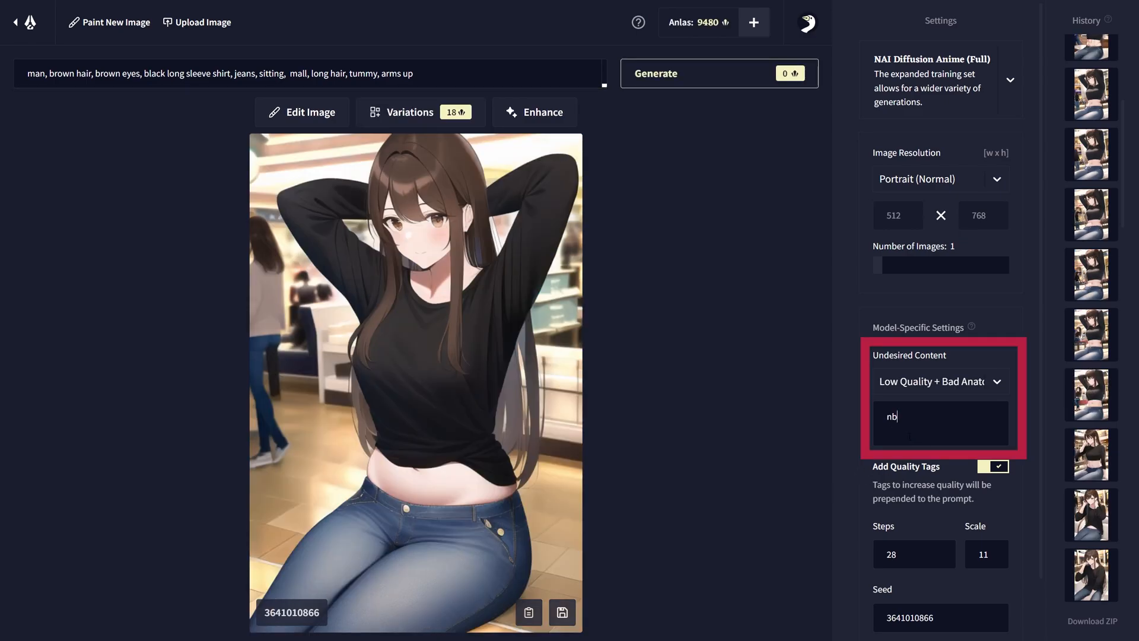
pyautogui.press('BackSpace')
pyautogui.write('breasts')
pyautogui.hotkey('ctrl', 'Return')
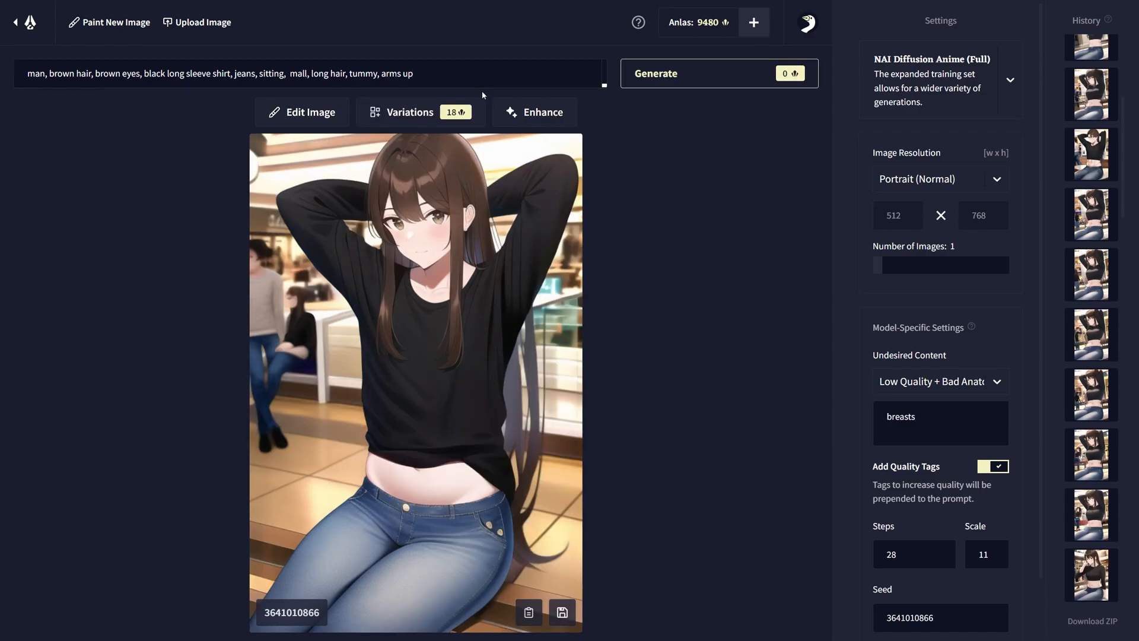
# - Append confused, upset and blush to the end of the prompt, generating a new image between the additions
pyautogui.write(', confused')
pyautogui.press('Return')
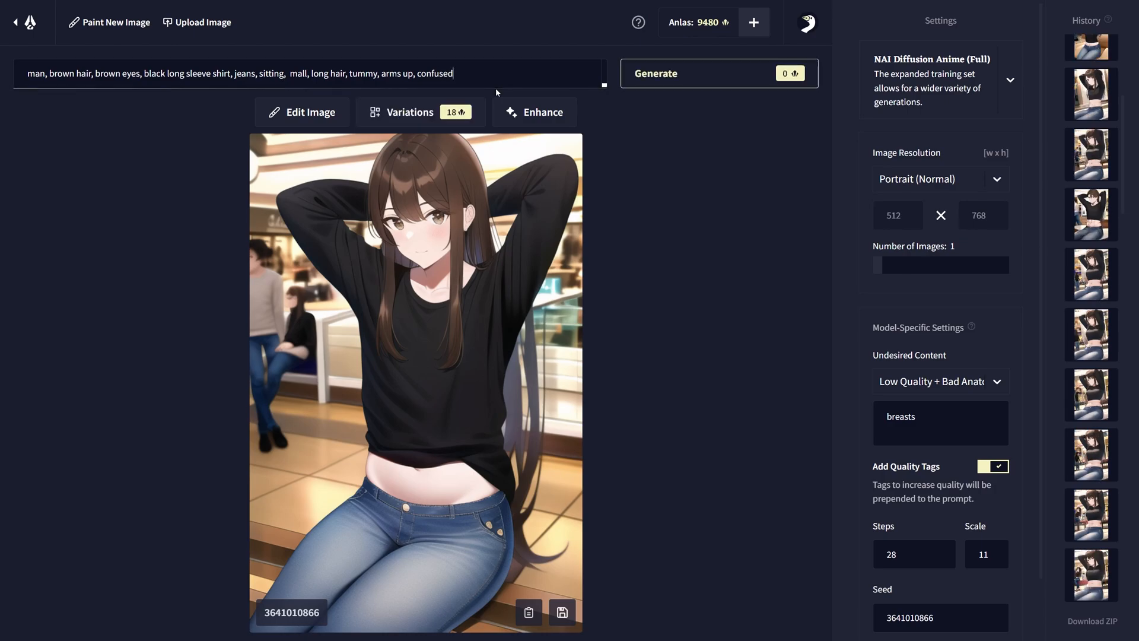
pyautogui.write(', u')
pyautogui.press('Return')
pyautogui.write('pset, b')
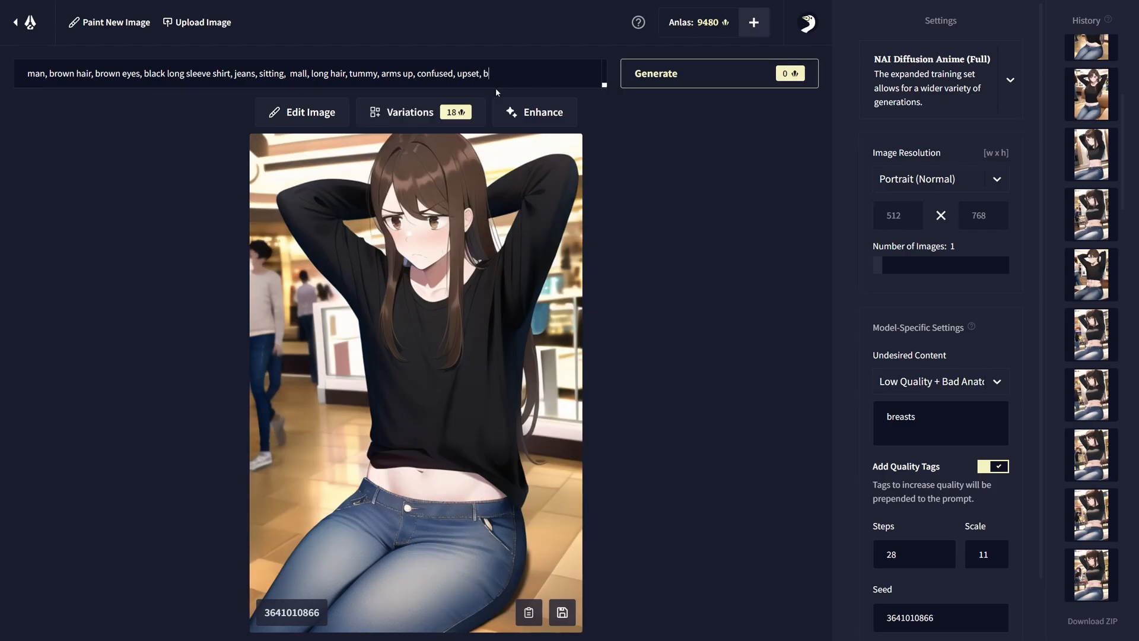
pyautogui.press('Return')
pyautogui.write('lush')
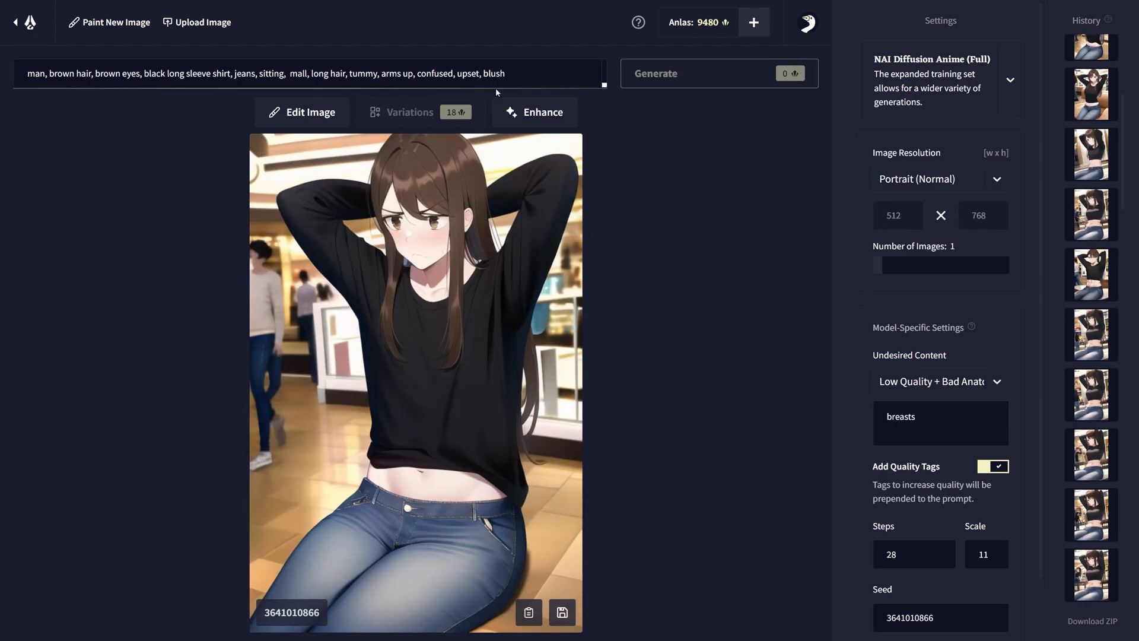
# - Append crop top and medium breasts to the prompt, generating after each, and clear the undesired content
pyautogui.write(', crop top')
pyautogui.press('Return')
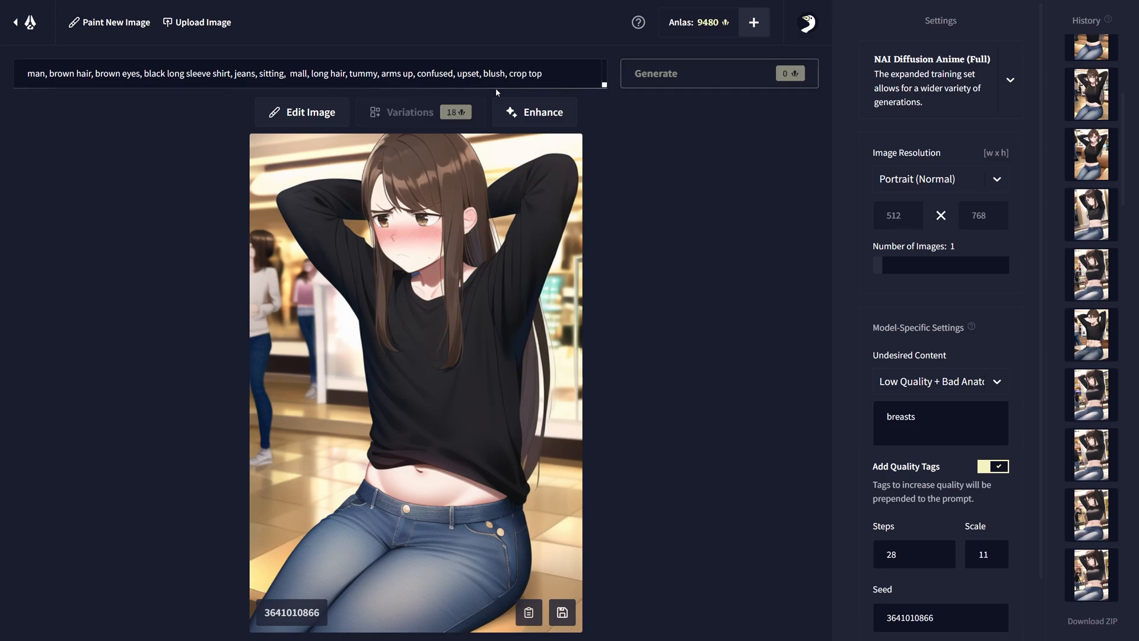
pyautogui.write(', medium breasts')
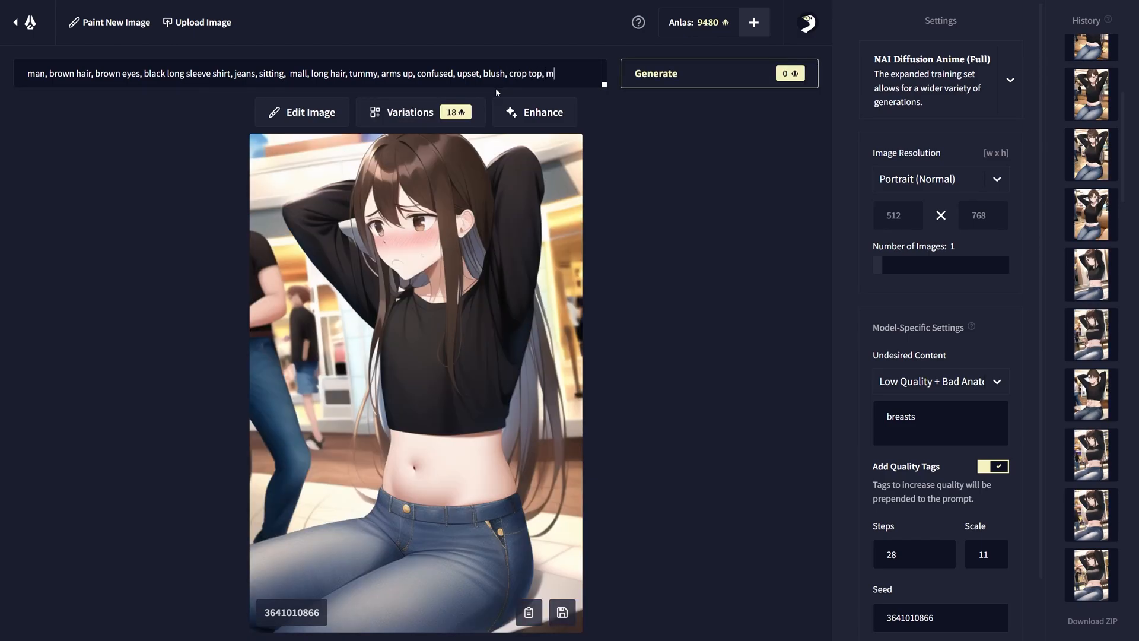
pyautogui.press('Return')
pyautogui.moveTo(925, 417); pyautogui.dragTo(831, 407)
pyautogui.press('BackSpace')
# - Replace confused with surprised and arms up with arms out in the prompt, generating after each change
pyautogui.write('surprised')
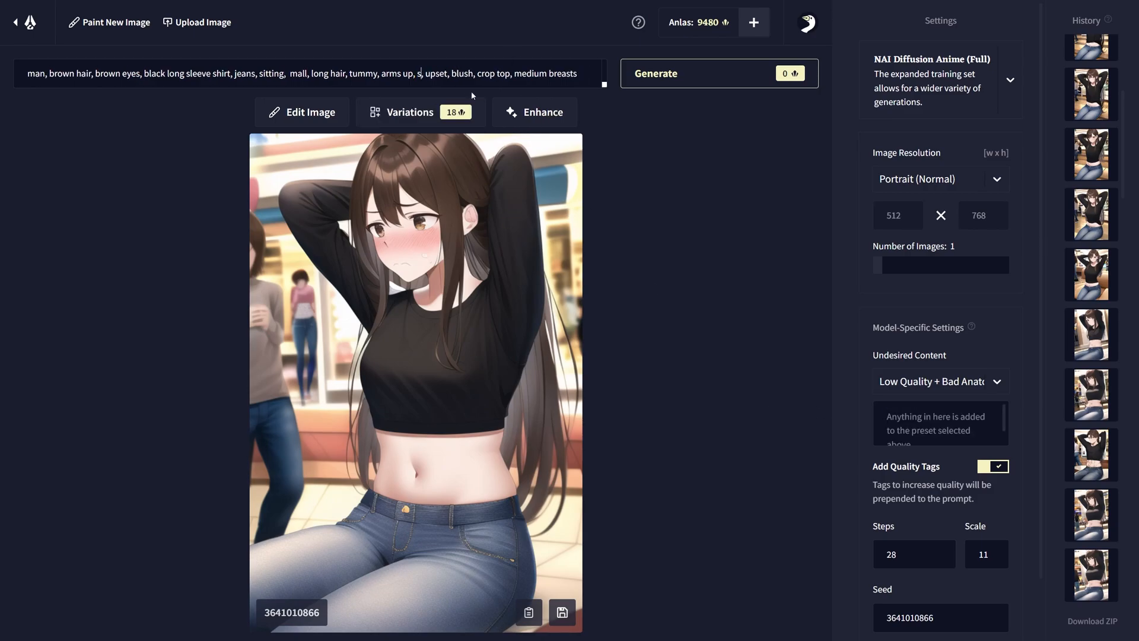
pyautogui.press('Return')
pyautogui.moveTo(414, 74); pyautogui.dragTo(382, 74)
pyautogui.write('arms out')
pyautogui.press('Return')
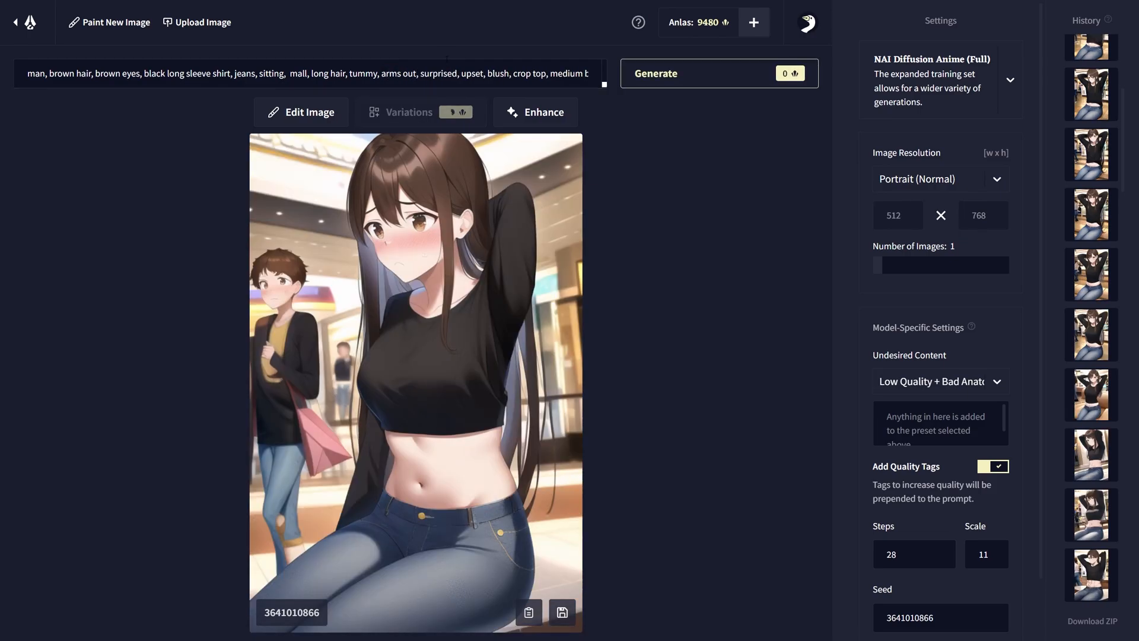
# - Append spreading legs, cleavage and gasp to the prompt, generating an image after each tag
pyautogui.moveTo(500, 74); pyautogui.dragTo(598, 74)
pyautogui.click(587, 74)
pyautogui.write(', spreading legs')
pyautogui.press('Return')
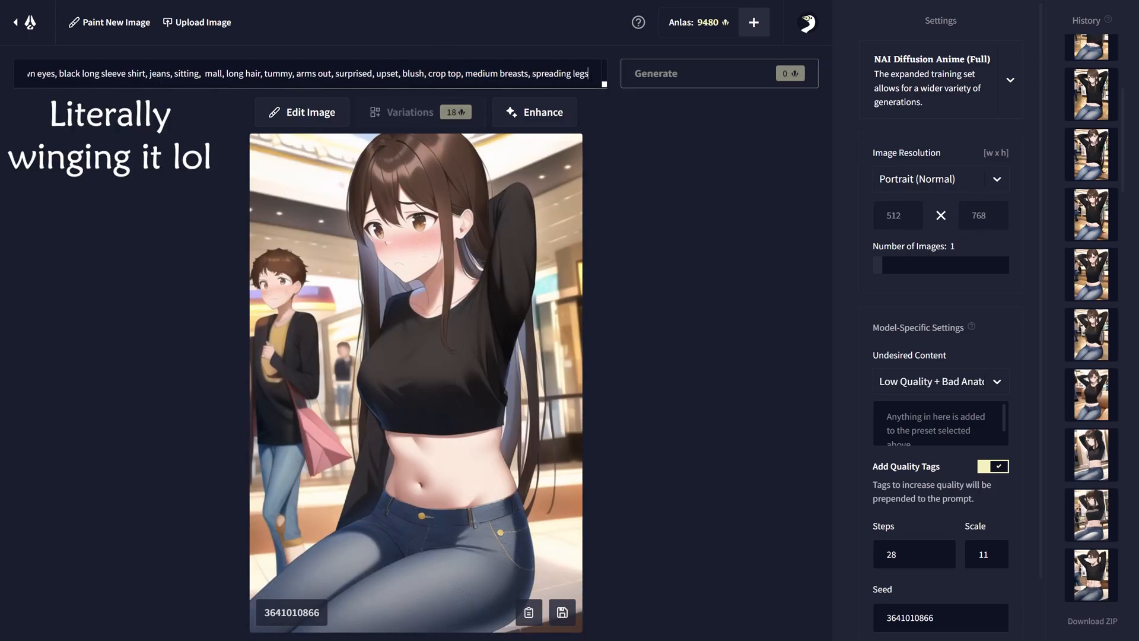
pyautogui.write(', cleavage')
pyautogui.press('Return')
pyautogui.write(', gasp')
pyautogui.press('Return')
# - Append pov and hands on chest to the prompt, generating after each tag
pyautogui.write(',')
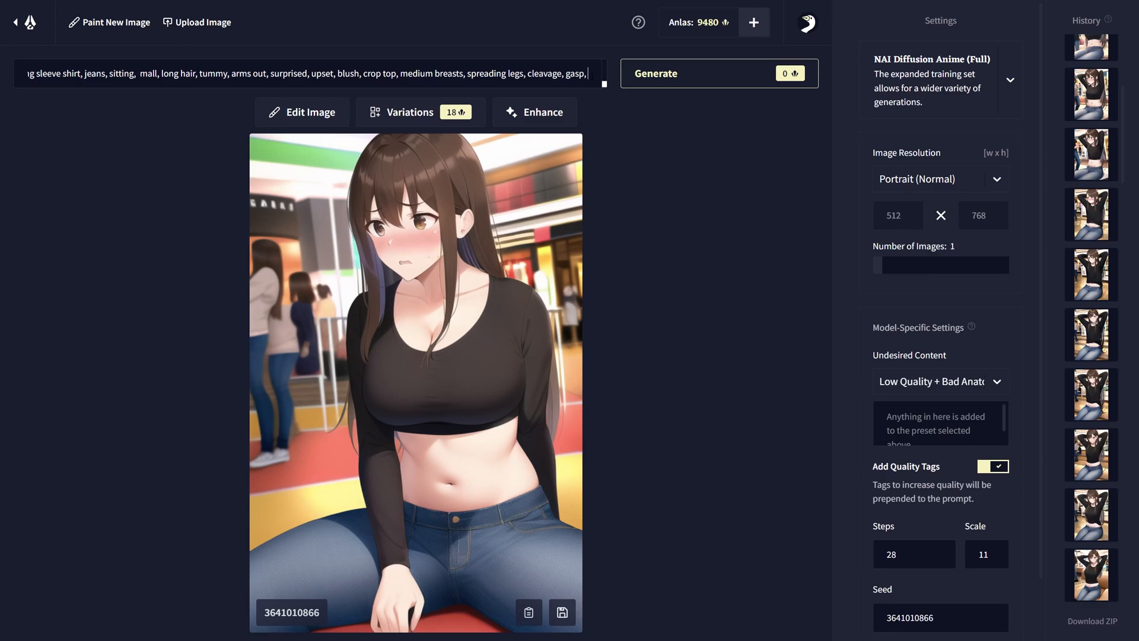
pyautogui.write(' pov')
pyautogui.press('Return')
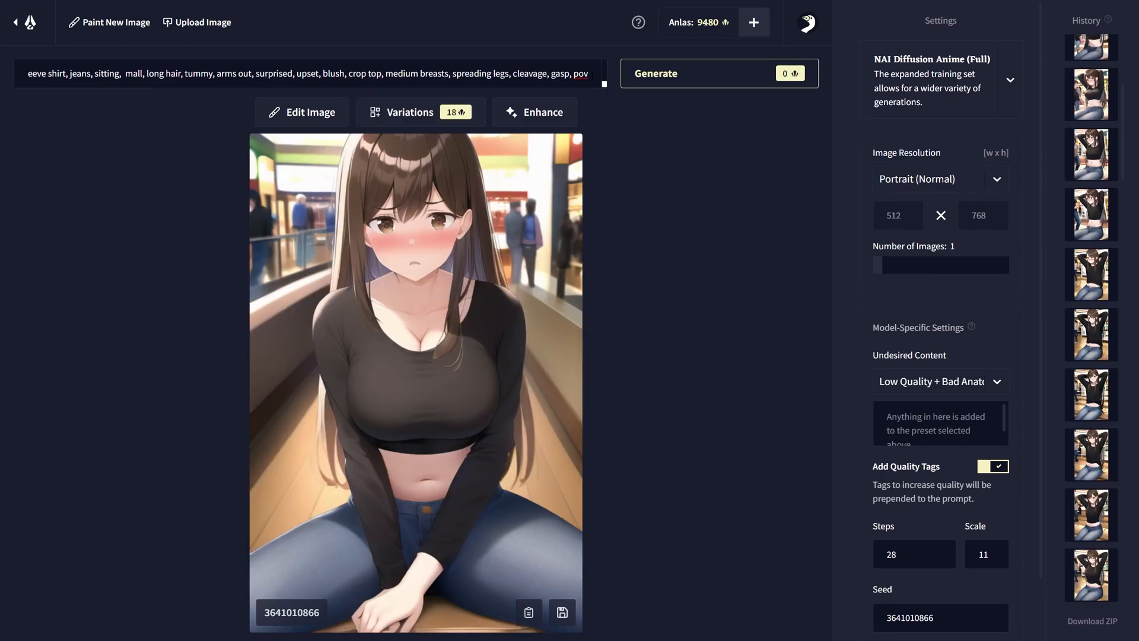
pyautogui.write(', hands on chest')
pyautogui.press('Return')
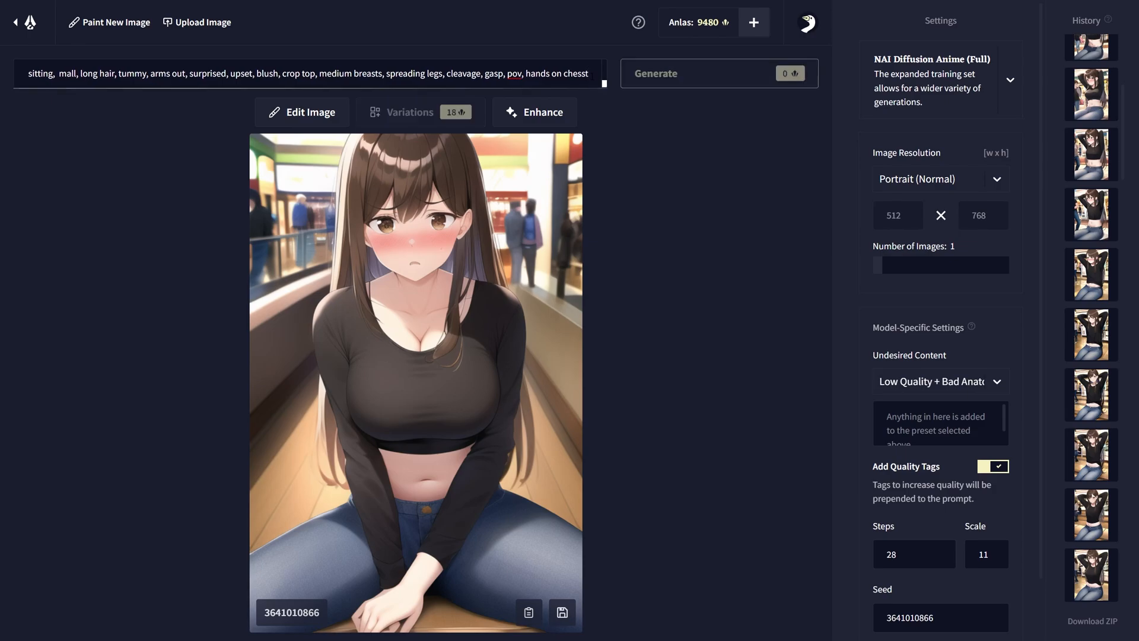
# - Emphasise hands on chest by wrapping it in several curly braces and generate new images
pyautogui.write('}}}}')
pyautogui.hotkey('ctrl', 'Left')
pyautogui.hotkey('ctrl', 'Left')
pyautogui.hotkey('ctrl', 'Left')
pyautogui.write('{{{')
pyautogui.press('Return')
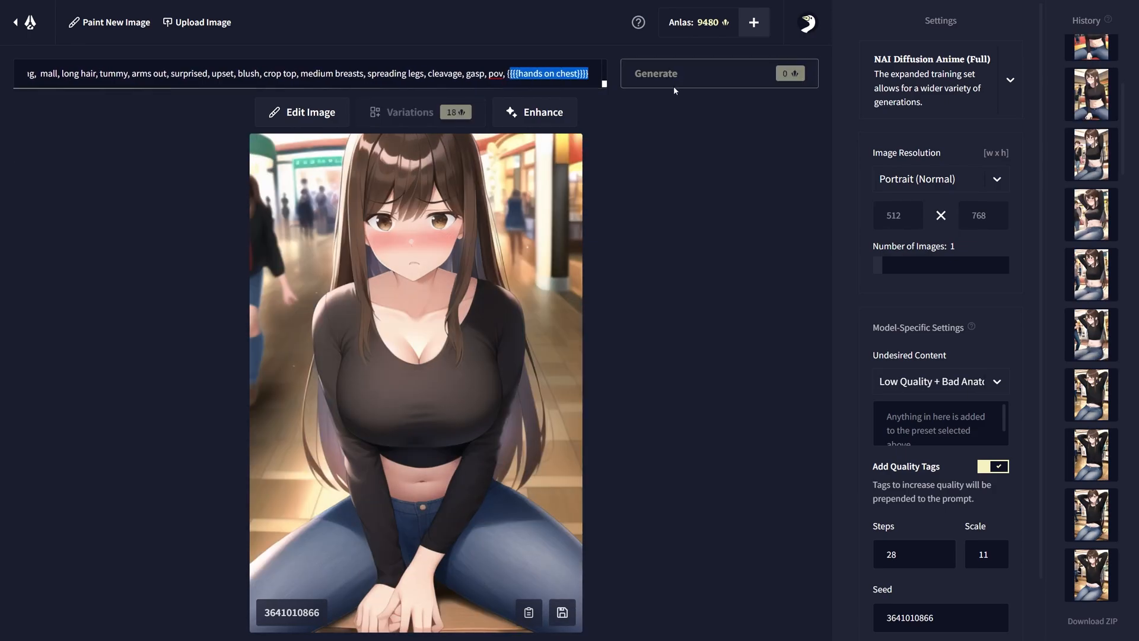
pyautogui.press('Return')
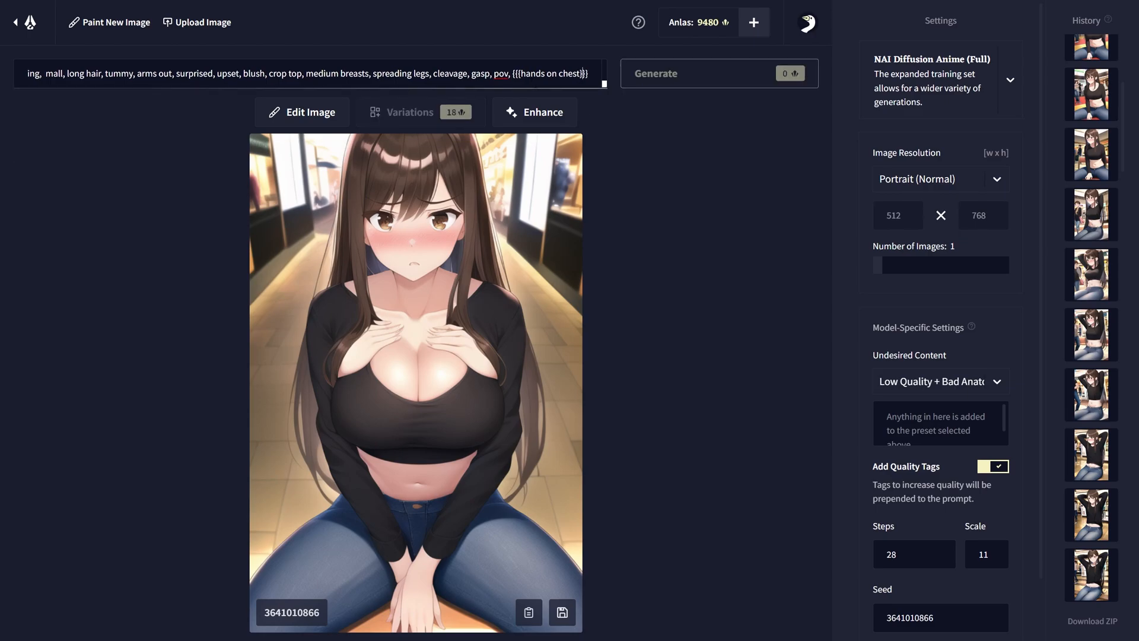
# - Replace the emphasised hands on chest tag with close up and generate a new image
pyautogui.press('BackSpace')
pyautogui.press('BackSpace')
pyautogui.press('BackSpace')
pyautogui.write('close up')
pyautogui.press('Return')
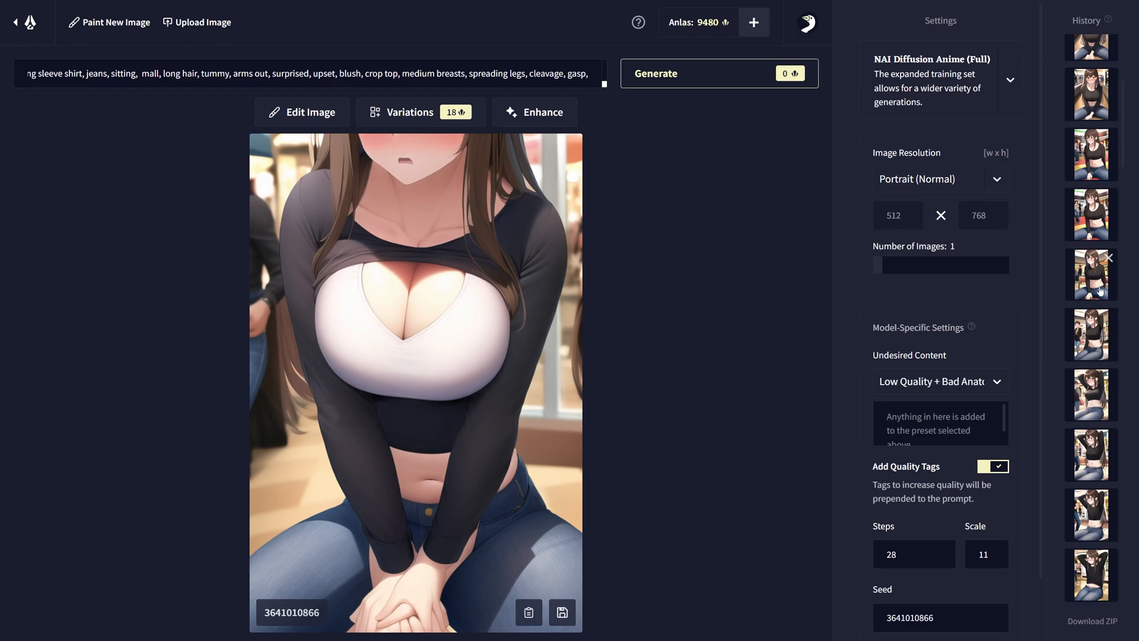
# - Return to the earlier arms up image in the history and append cleavage and arched back to its prompt
pyautogui.click(1091, 213)
pyautogui.click(1091, 395)
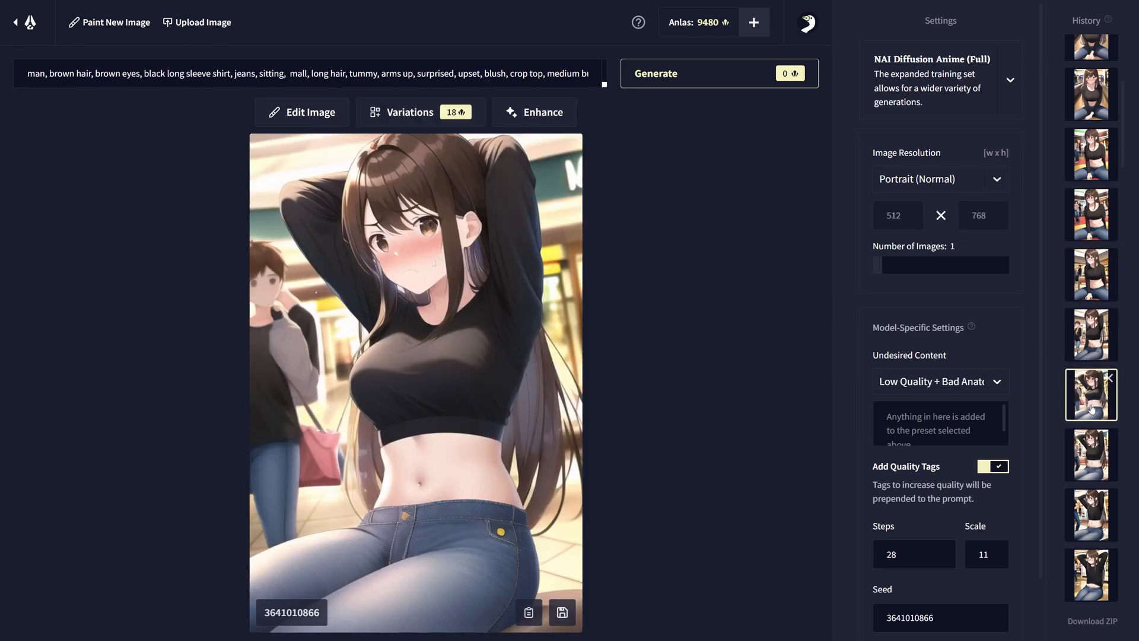
pyautogui.click(600, 73)
pyautogui.write('e, ')
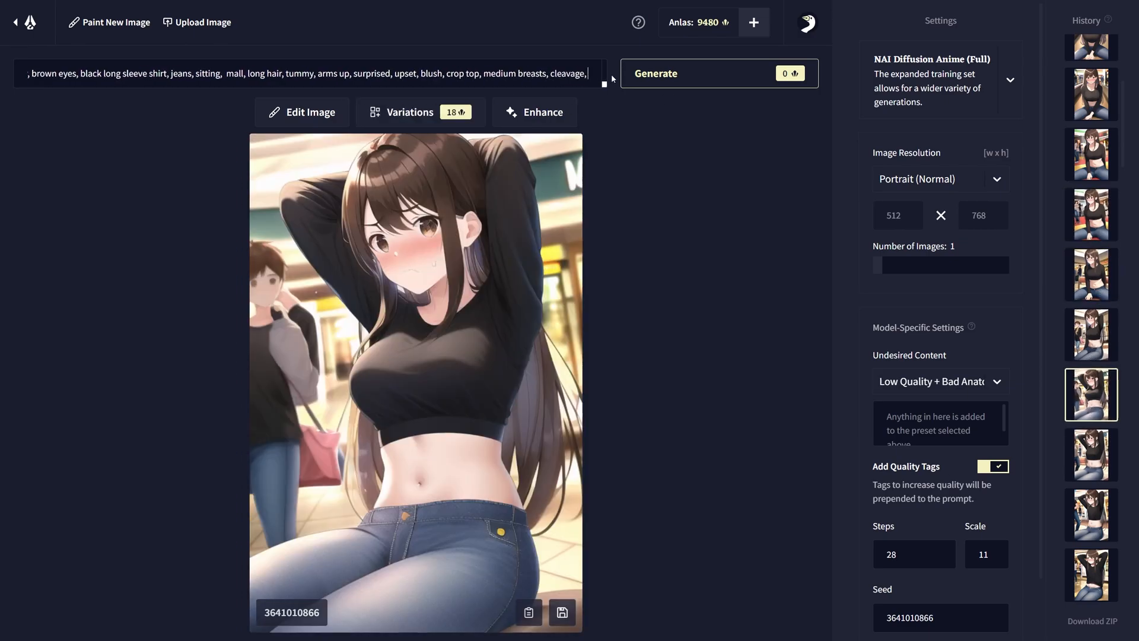
pyautogui.write('arched back')
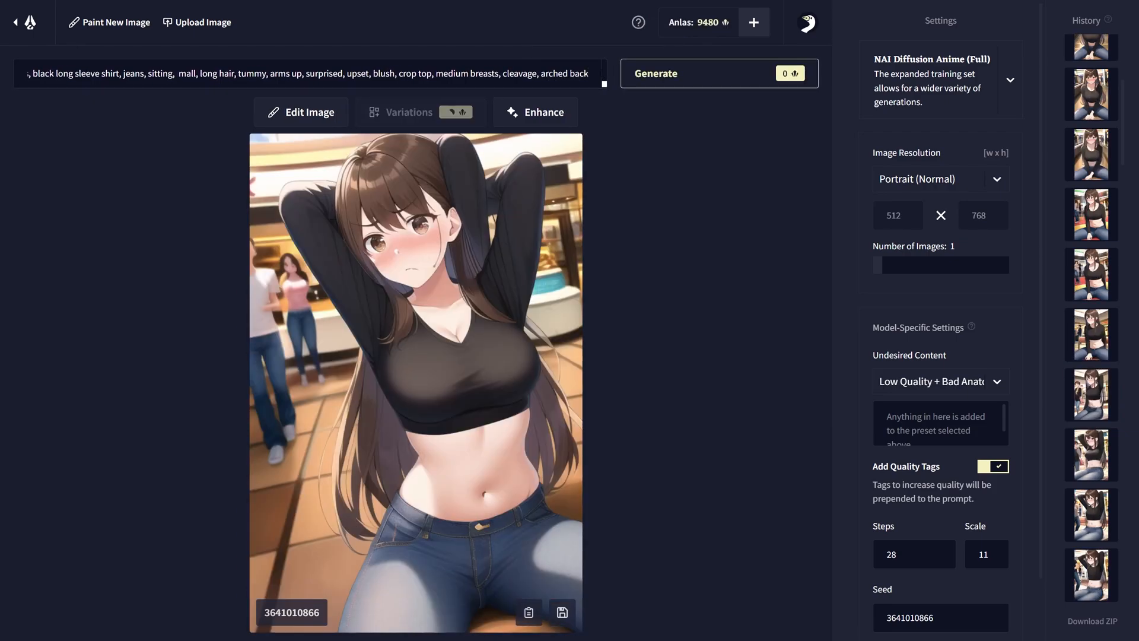
# - Append gasp to the prompt and replace jeans with shorts, generating after each change
pyautogui.write(', gasp')
pyautogui.press('Return')
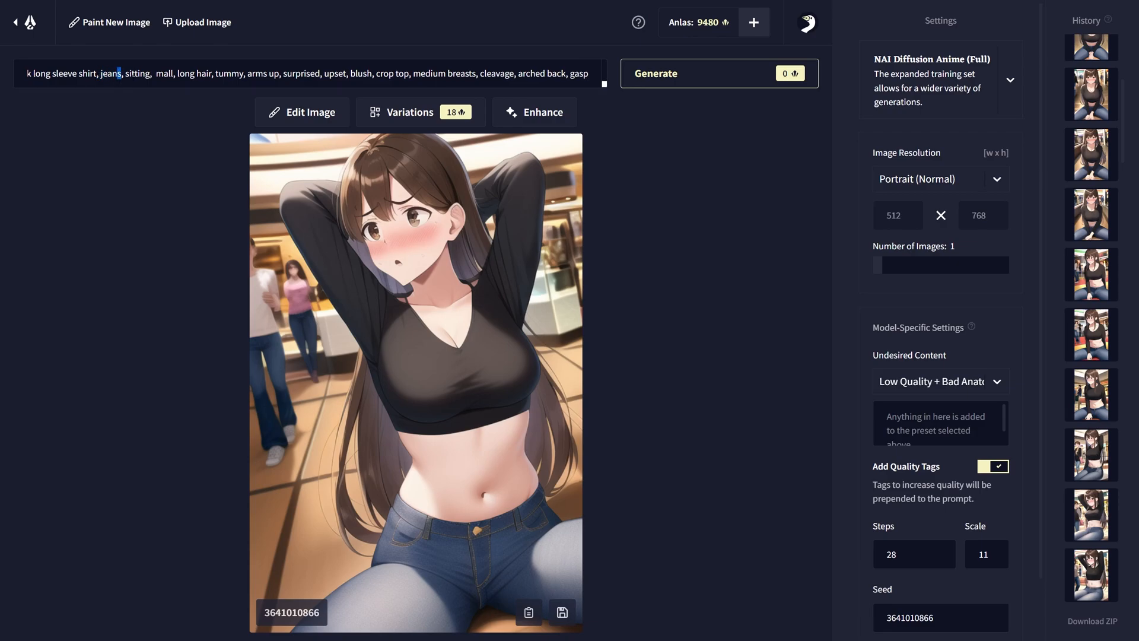
pyautogui.write('shorts')
pyautogui.press('Return')
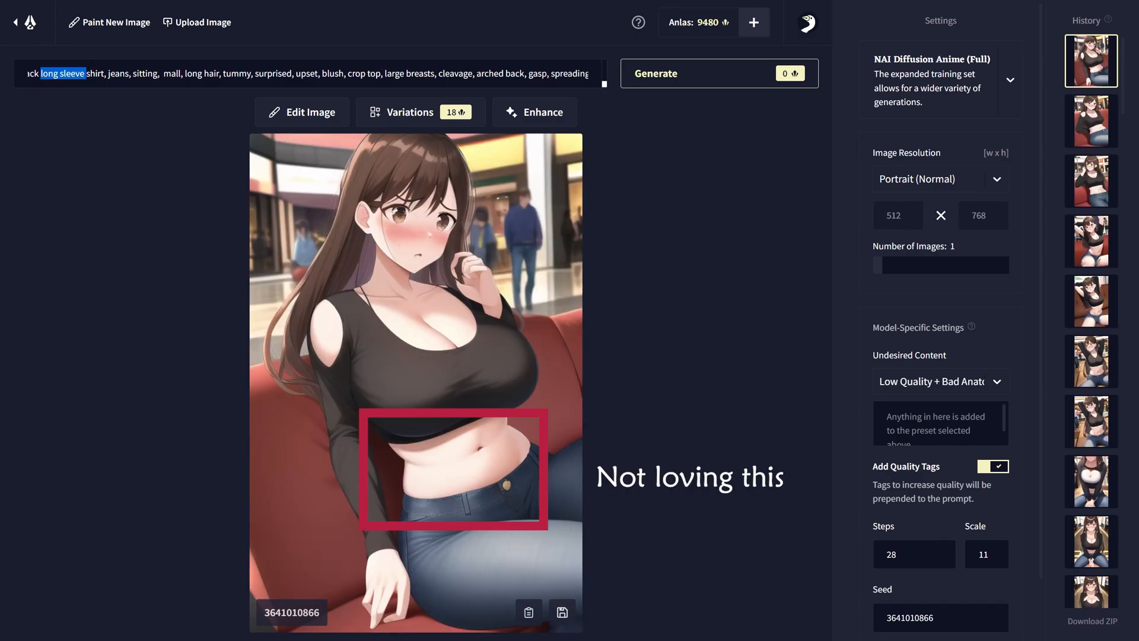
# - Remove long sleeve from the shirt tag and delete tummy from the prompt, and generate a new image
pyautogui.press('BackSpace')
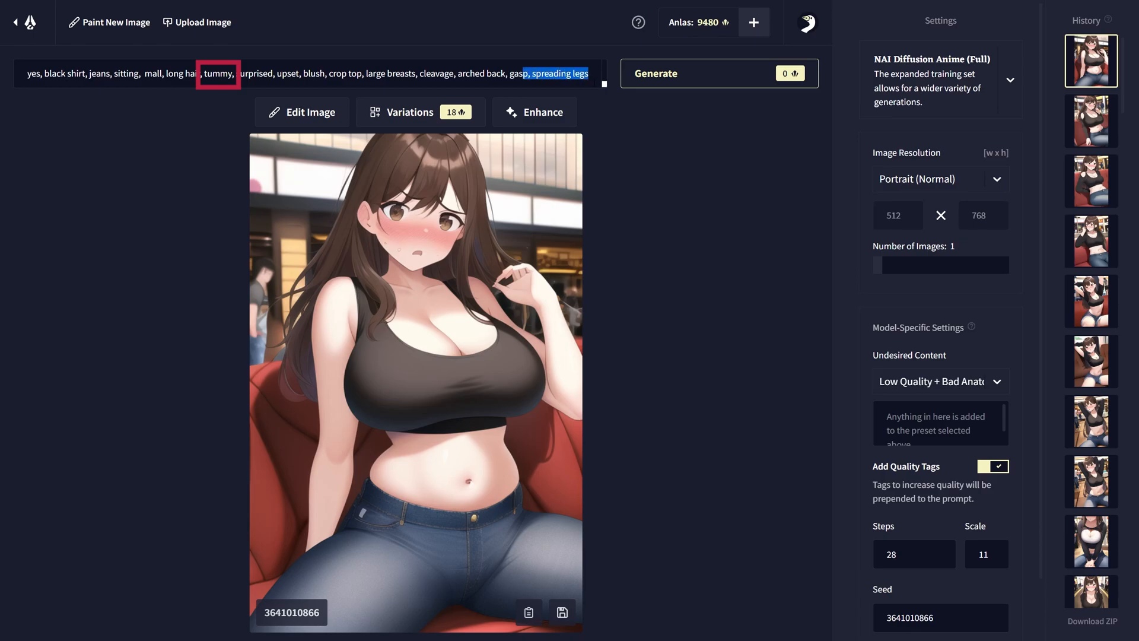
pyautogui.click(232, 73)
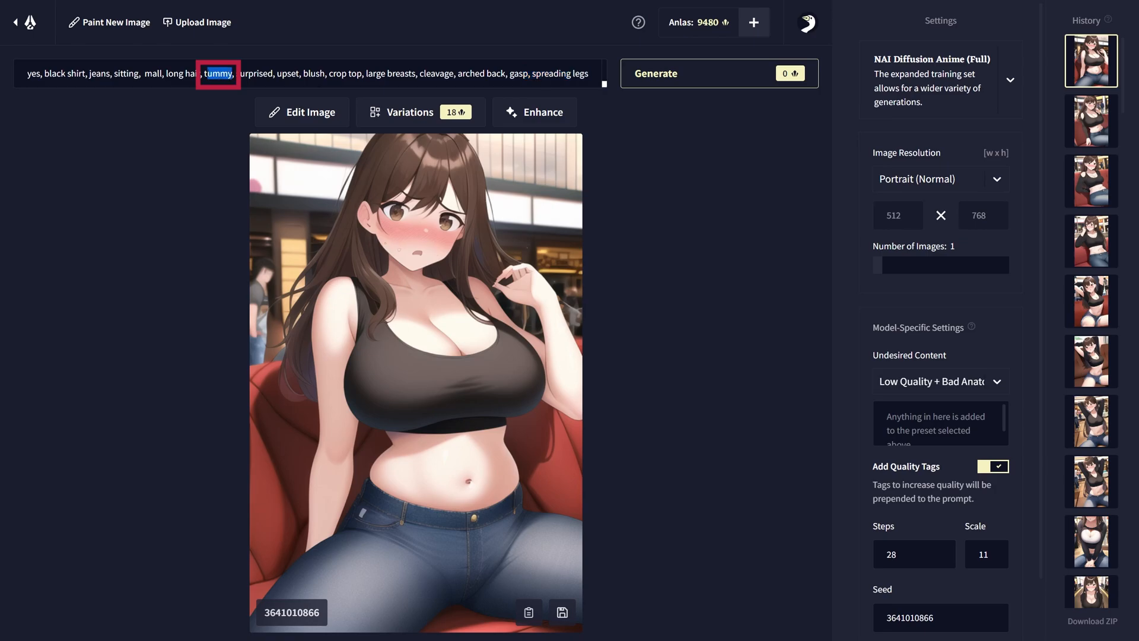
pyautogui.write('crop top')
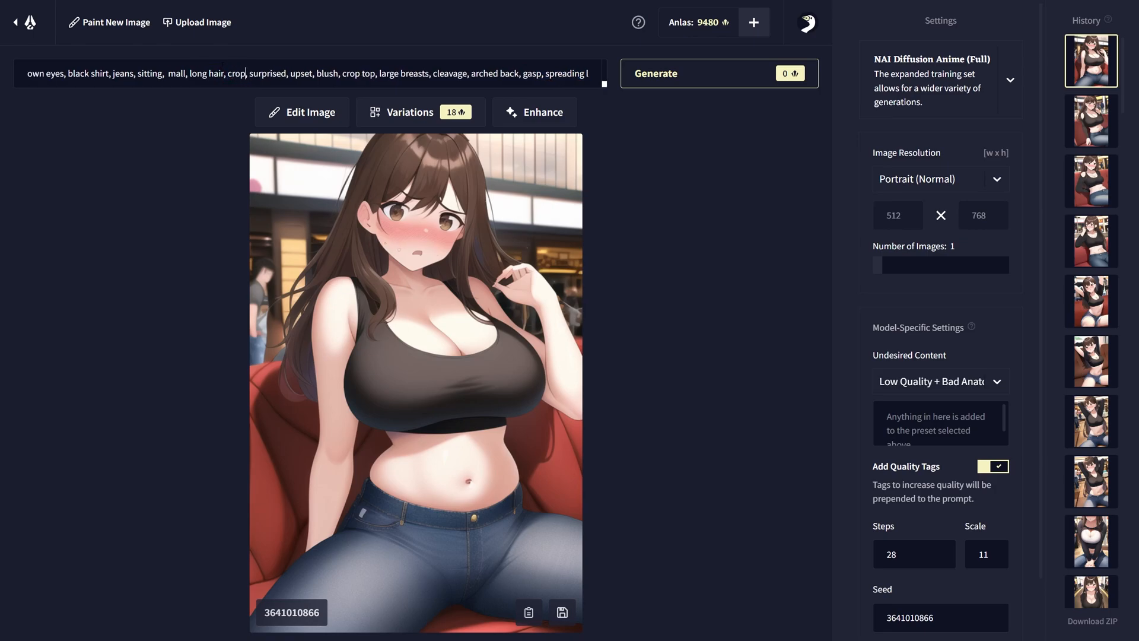
pyautogui.press('BackSpace')
pyautogui.press('BackSpace')
pyautogui.press('BackSpace')
pyautogui.press('BackSpace')
pyautogui.press('BackSpace')
pyautogui.press('BackSpace')
pyautogui.press('BackSpace')
pyautogui.press('BackSpace')
pyautogui.press('BackSpace')
pyautogui.press('BackSpace')
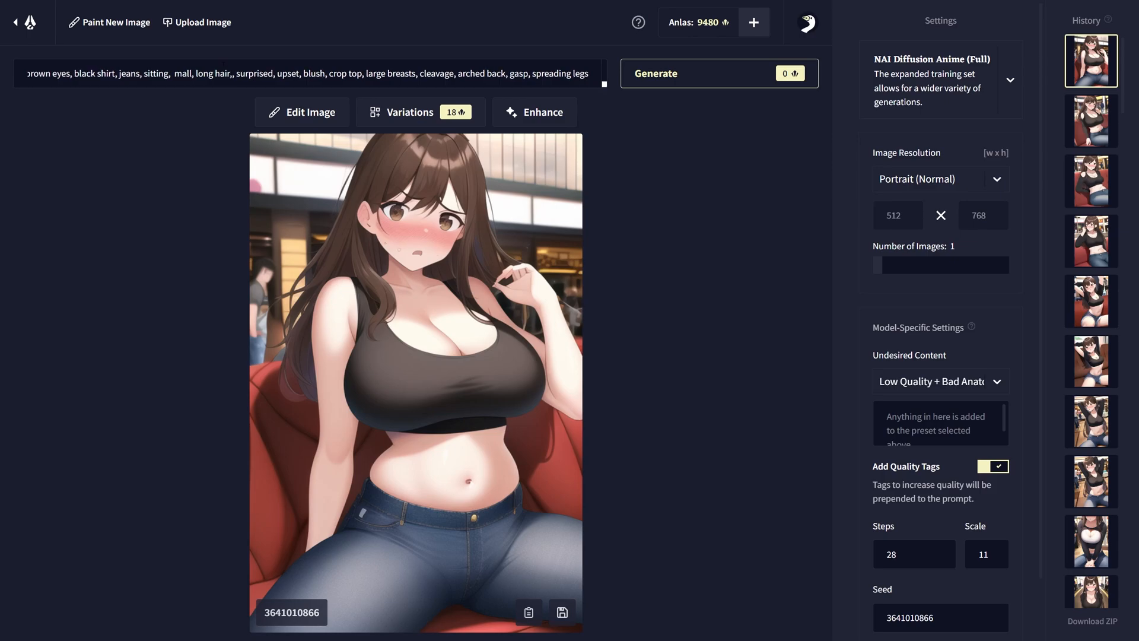
pyautogui.hotkey('ctrl', 'Return')
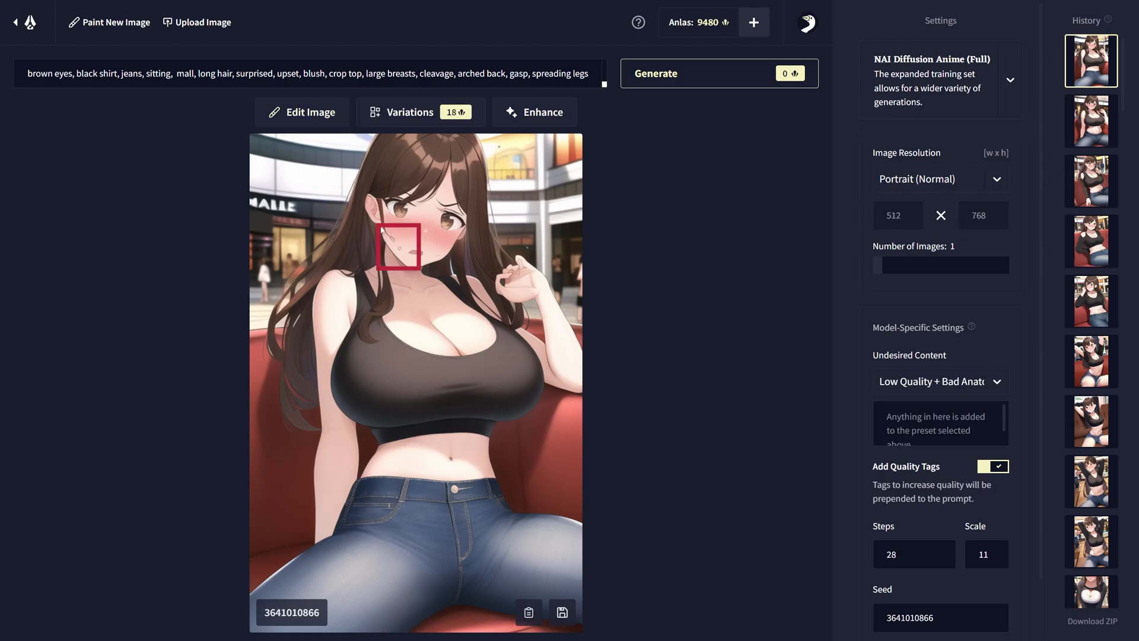
# - Append wide hips to the end of the prompt and generate a new image
pyautogui.write(', wide hips')
pyautogui.press('Return')
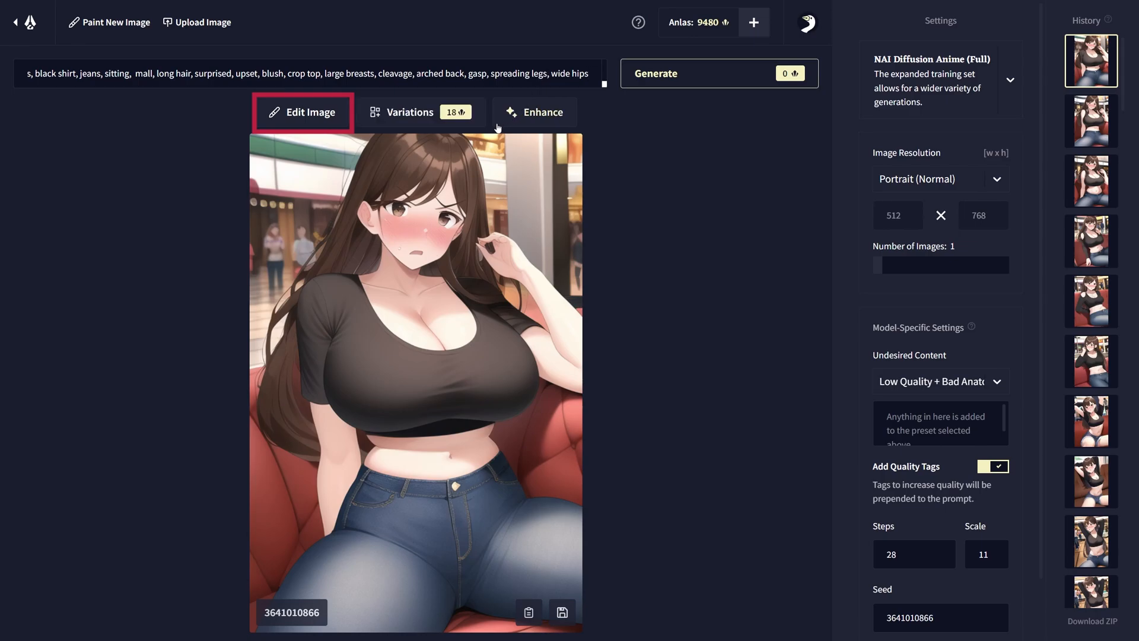
# - Return to the earlier long-sleeve image on the red couch, replace tummy in its prompt with a final spreading legs tag, and generate
pyautogui.click(1099, 374)
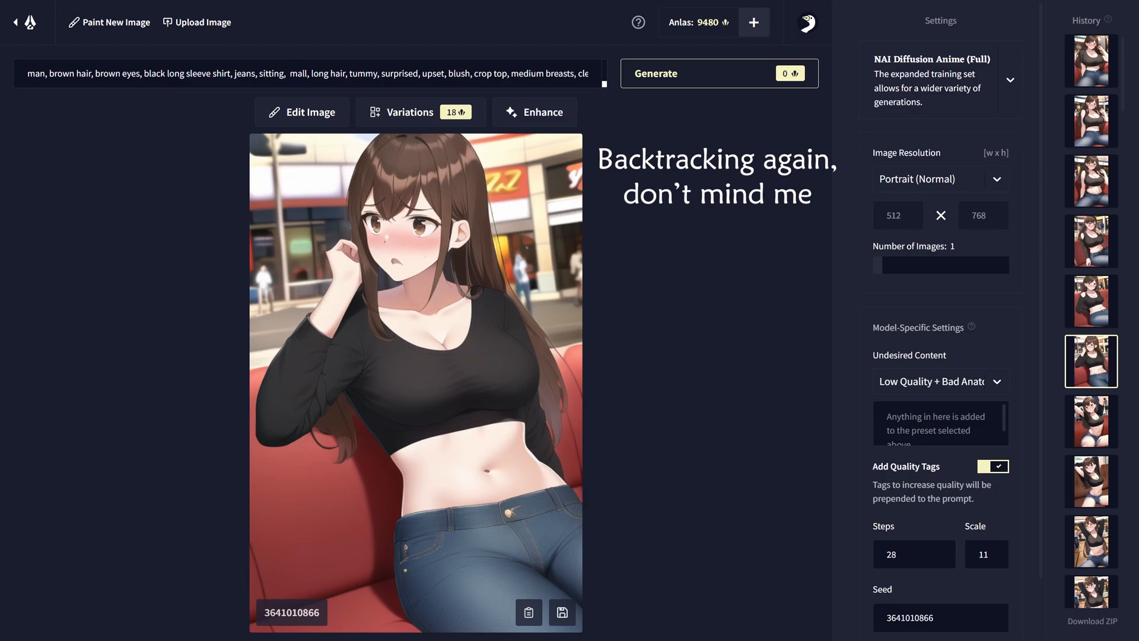
pyautogui.moveTo(378, 74); pyautogui.dragTo(593, 76)
pyautogui.press('BackSpace')
pyautogui.click(593, 76)
pyautogui.write(', spreading legs')
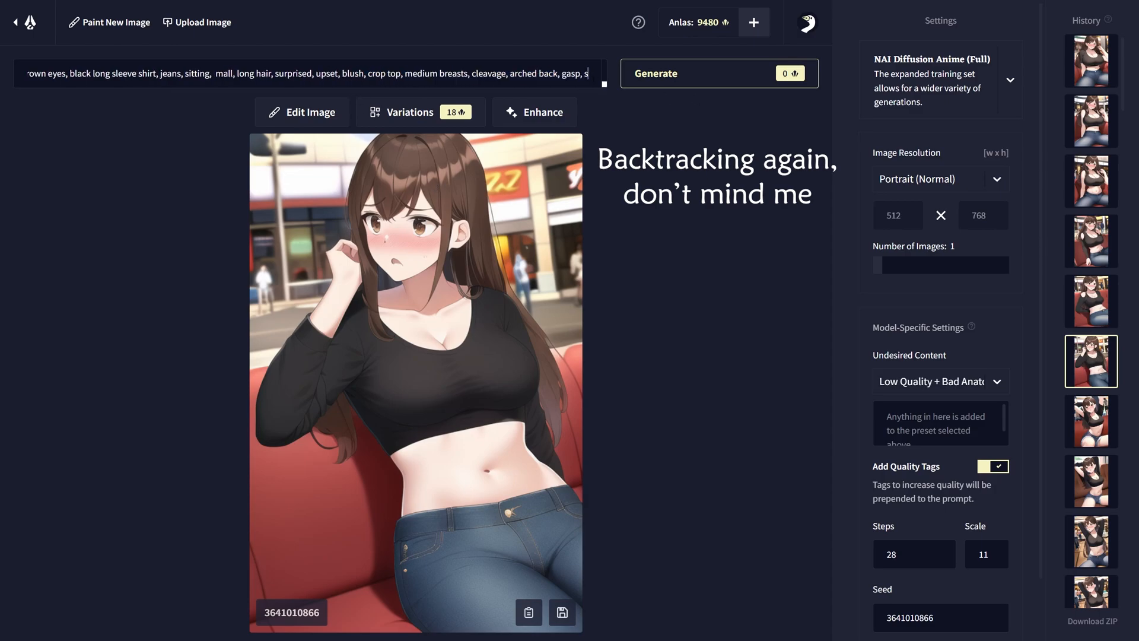
pyautogui.press('Return')
# - Emphasise gasp in the prompt as {{gasp}} and generate a new image
pyautogui.write(', ga')
pyautogui.press('BackSpace')
pyautogui.press('BackSpace')
pyautogui.press('BackSpace')
pyautogui.press('BackSpace')
pyautogui.click(527, 74)
pyautogui.write('}}')
pyautogui.click(510, 74)
pyautogui.write('{{')
pyautogui.press('Return')
pyautogui.press('End')
pyautogui.write(', blonde')
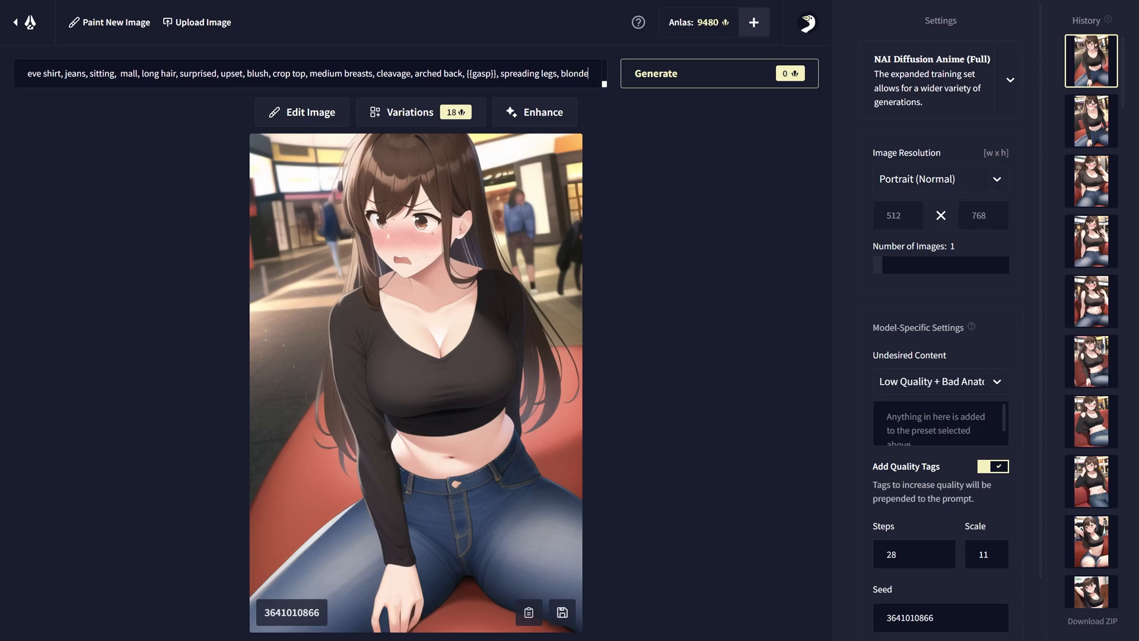
pyautogui.press('BackSpace')
pyautogui.press('BackSpace')
pyautogui.press('BackSpace')
pyautogui.press('BackSpace')
pyautogui.press('BackSpace')
pyautogui.press('BackSpace')
pyautogui.press('BackSpace')
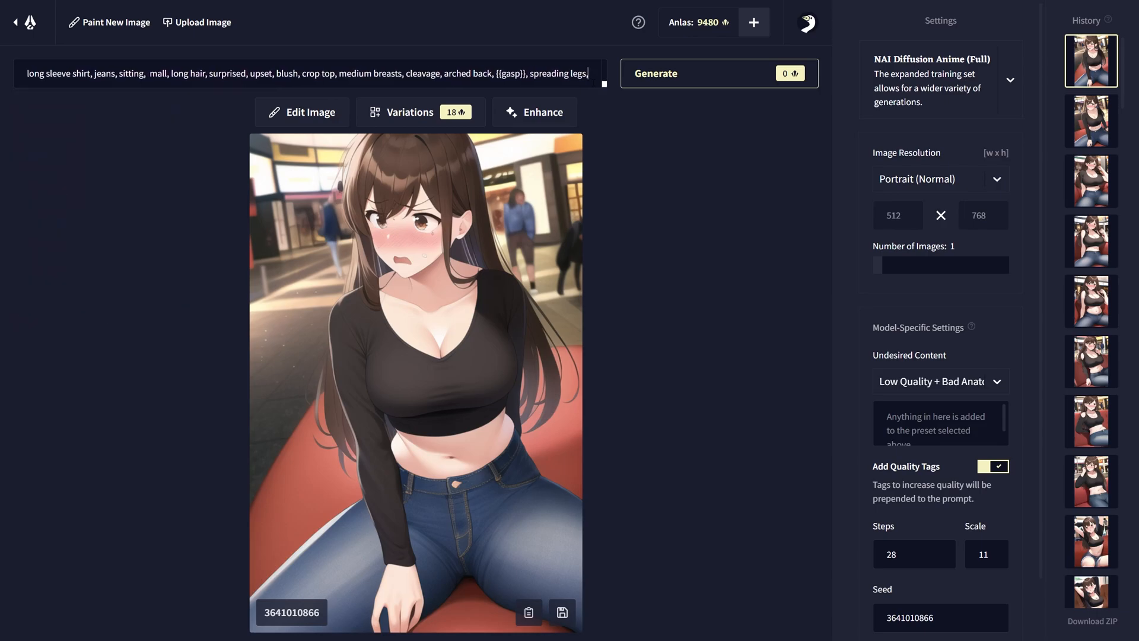
# - Change the prompt's tags to light brown eyes, light brown hair and white long sleeve shirt, and generate new images
pyautogui.moveTo(590, 73); pyautogui.dragTo(14, 140)
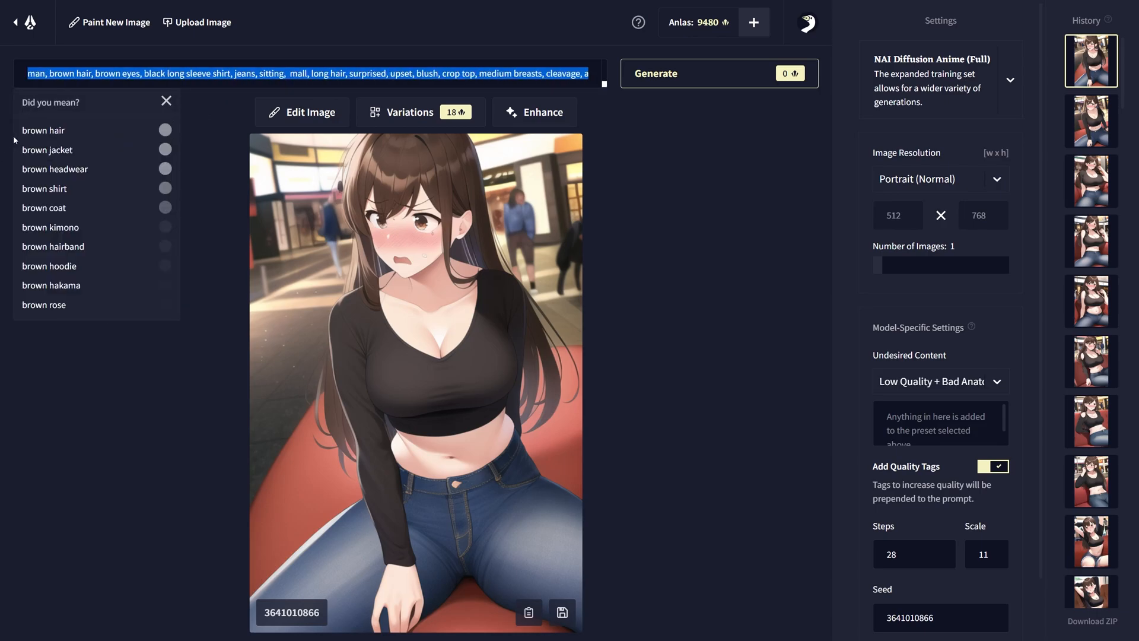
pyautogui.click(95, 72)
pyautogui.write('light ')
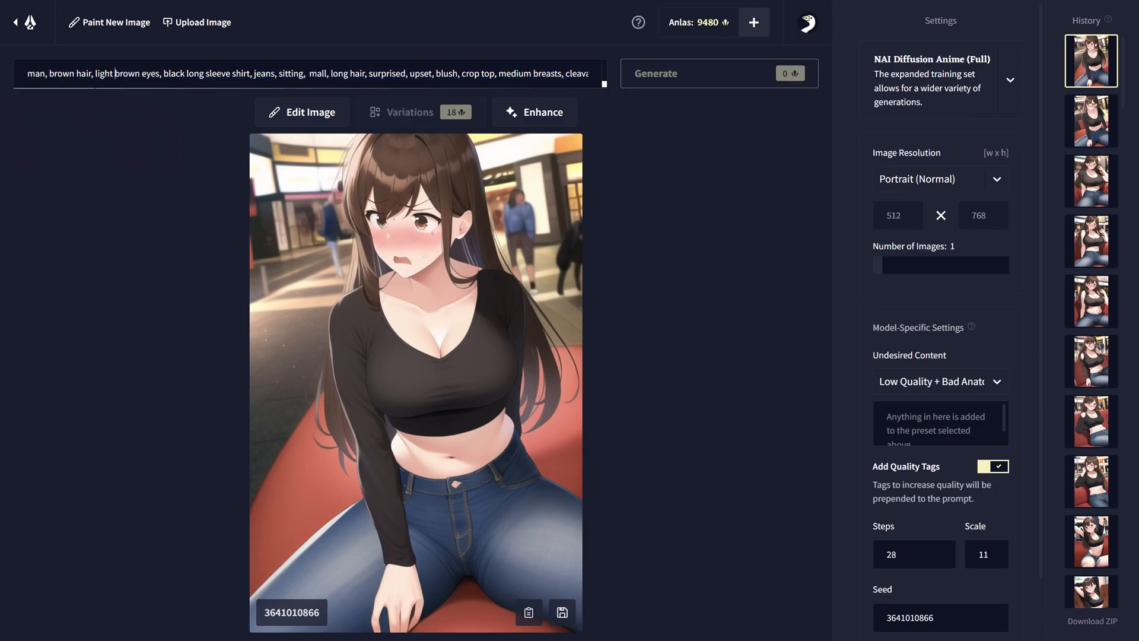
pyautogui.write('light ')
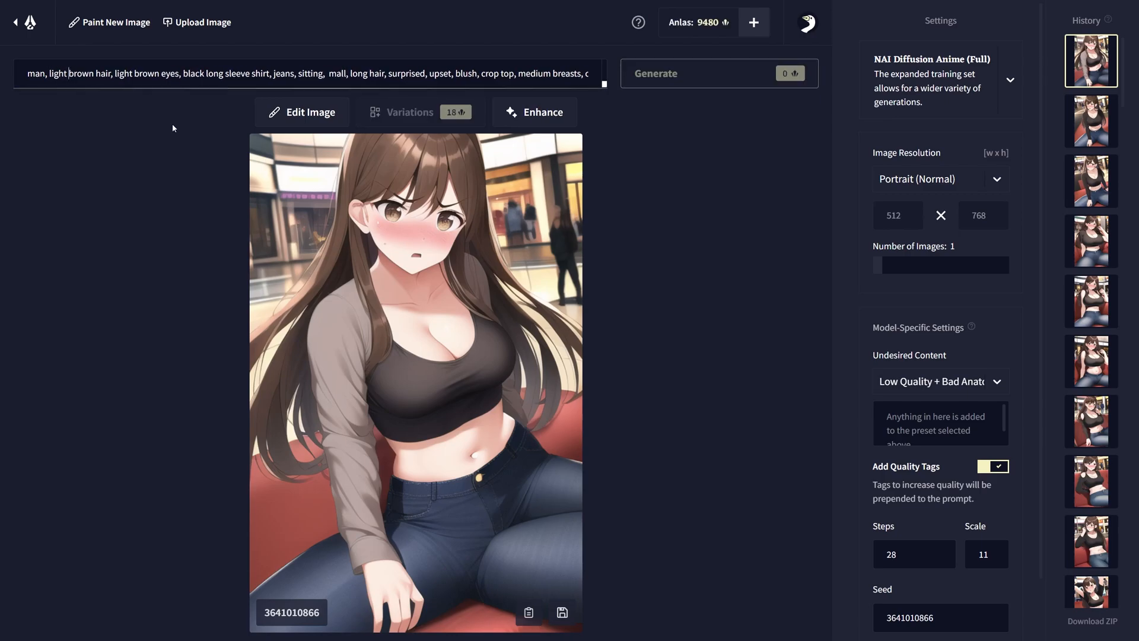
pyautogui.write('white')
pyautogui.press('Return')
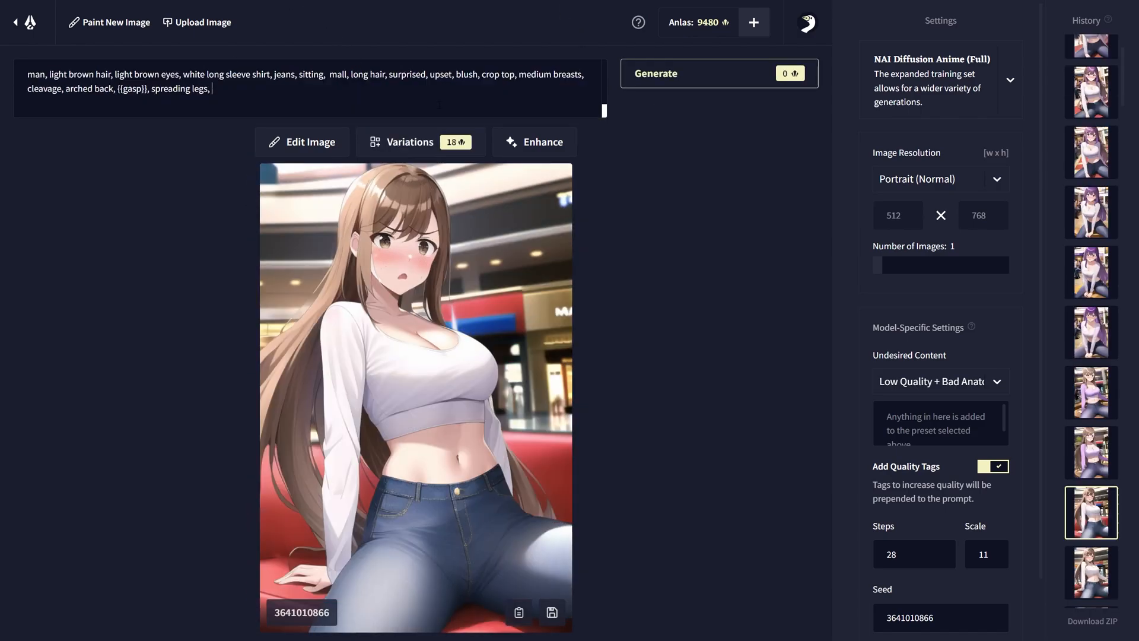
# - Append busty and wide hips to the end of the prompt, generating a new image after each tag
pyautogui.write('busty')
pyautogui.press('Return')
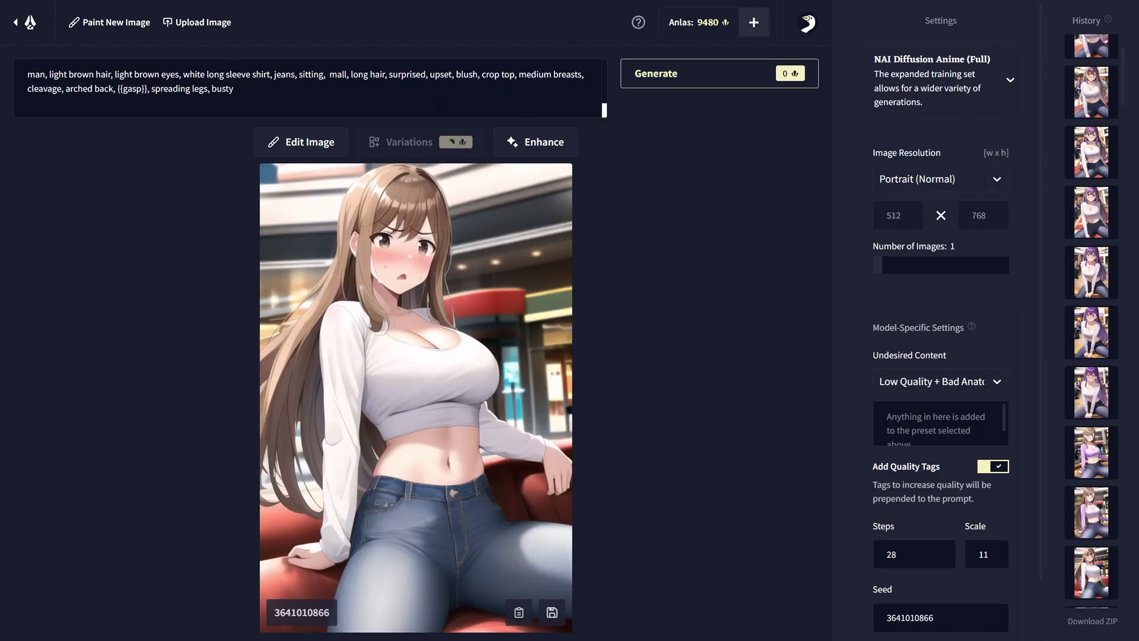
pyautogui.write(', wide hips')
pyautogui.press('Return')
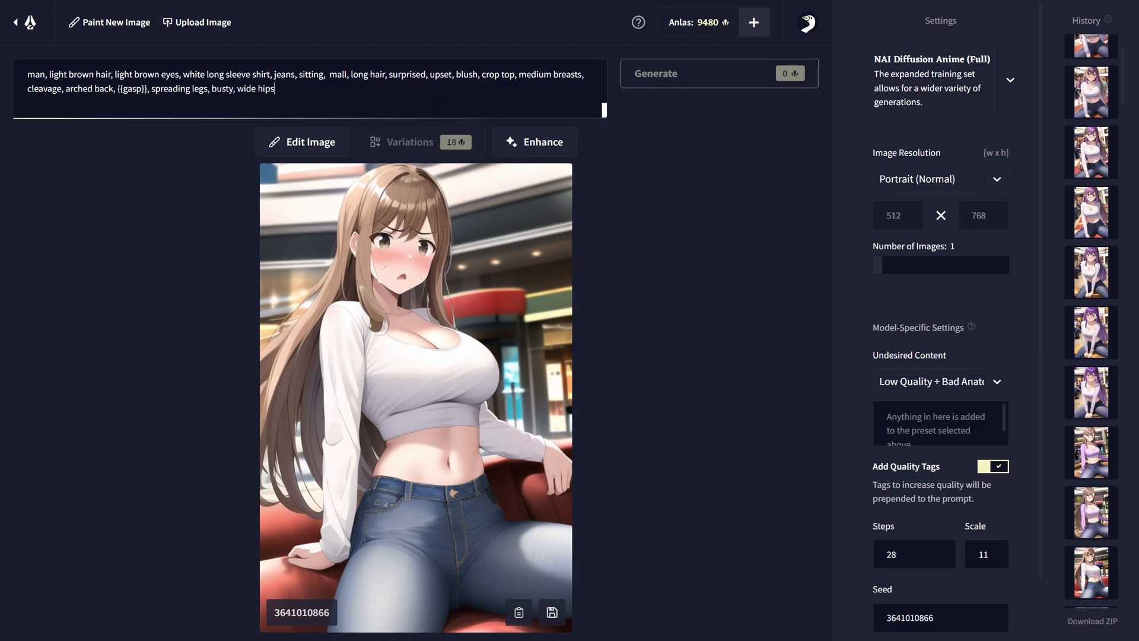
# - Replace the sitting tag in the prompt with standing and generate a new image
pyautogui.moveTo(299, 75); pyautogui.dragTo(323, 75)
pyautogui.write('standing')
pyautogui.press('Return')
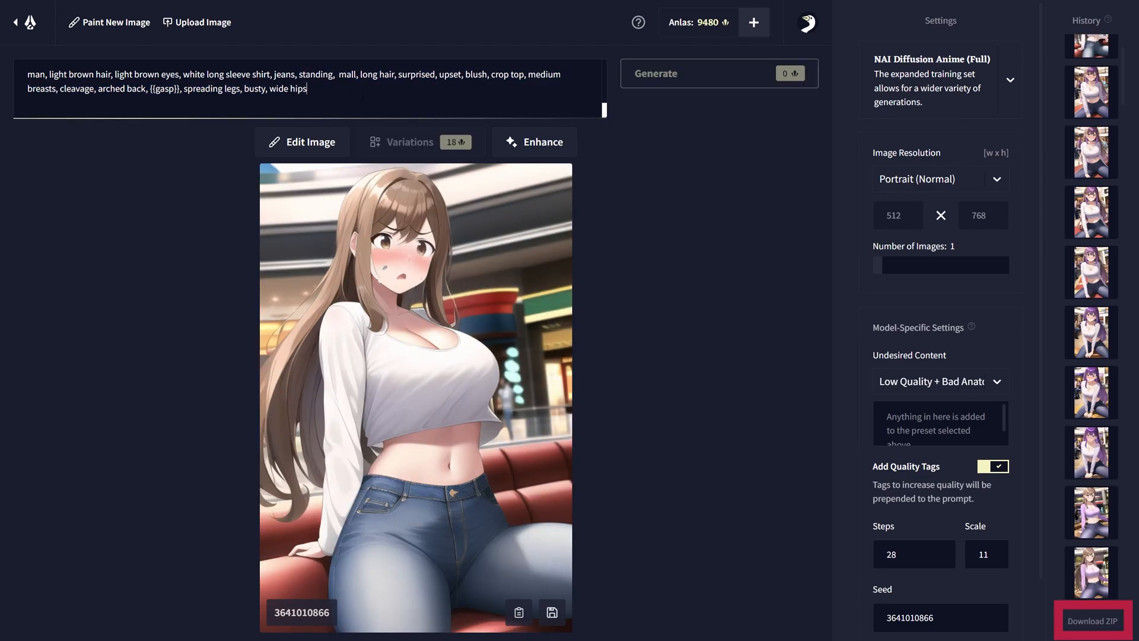
# - Append shy to the end of the prompt and generate a new image
pyautogui.click(363, 96)
pyautogui.write(', shy')
pyautogui.press('Return')
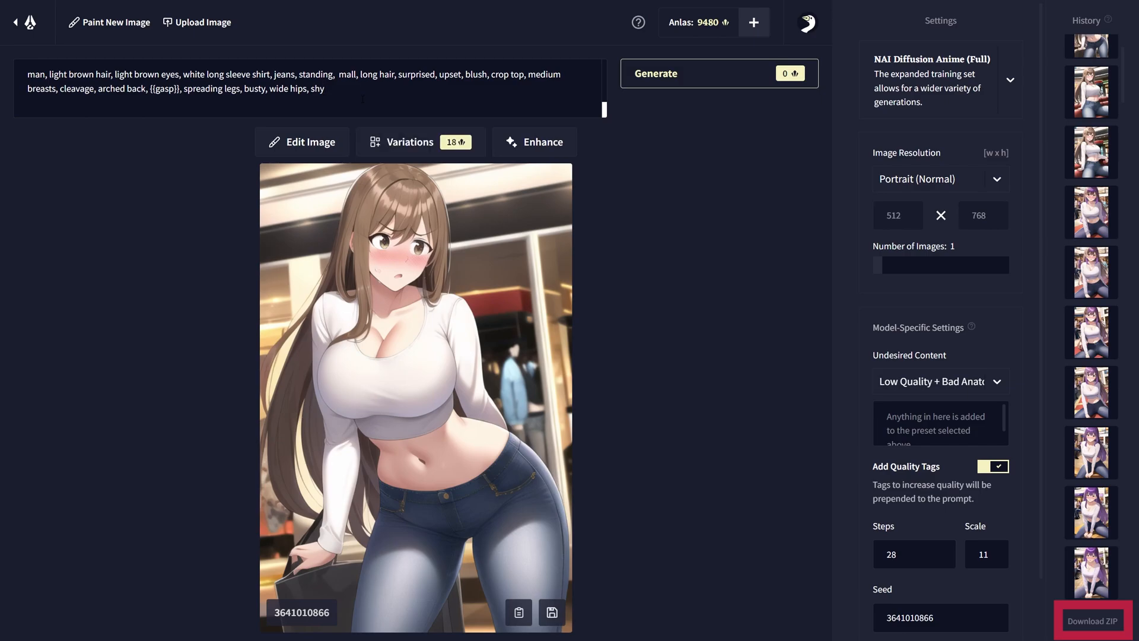
# - Remove the arched back tag from the prompt and generate a new image
pyautogui.moveTo(151, 88); pyautogui.dragTo(98, 88)
pyautogui.press('BackSpace')
pyautogui.press('Return')
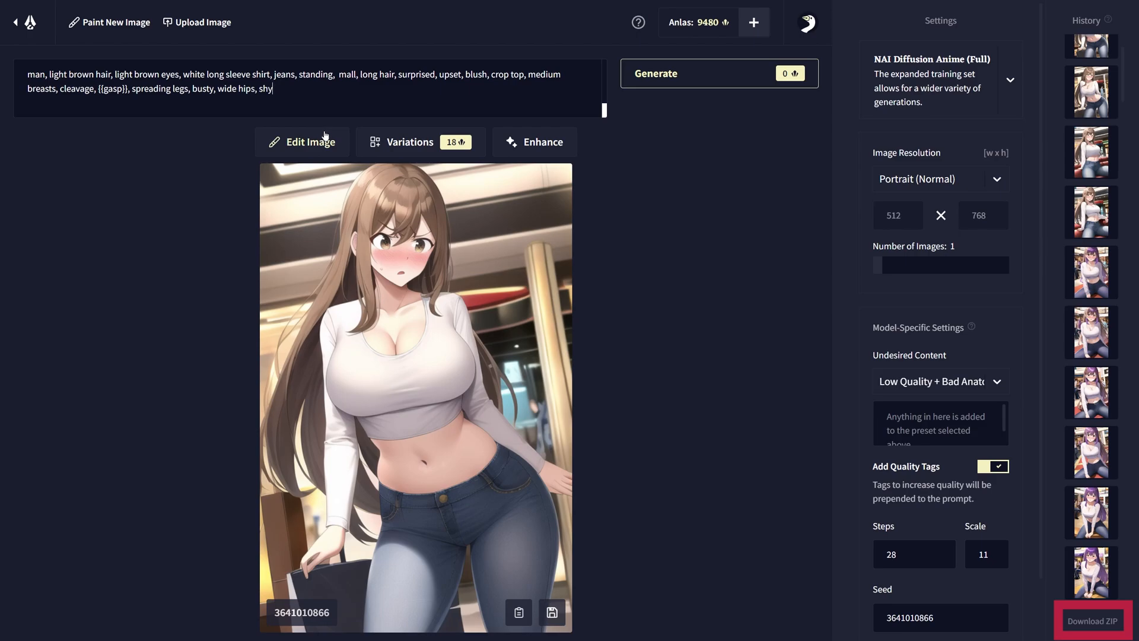
# - Replace the surprised and upset tags in the prompt with confident and generate a new image
pyautogui.hotkey('ctrl', 'shift', 'Left')
pyautogui.write('confident')
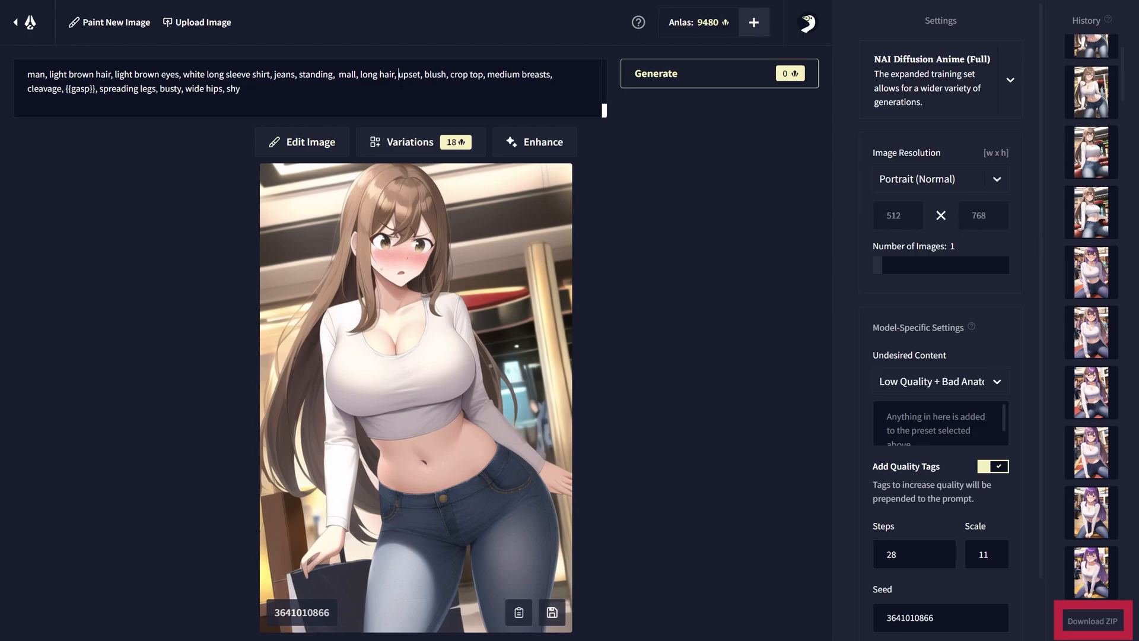
pyautogui.press('Delete')
pyautogui.press('Delete')
pyautogui.press('Delete')
pyautogui.press('Delete')
pyautogui.press('Delete')
pyautogui.press('Delete')
pyautogui.press('Delete')
pyautogui.press('Return')
# - Append seductive to the end of the prompt and generate a new image
pyautogui.moveTo(240, 88); pyautogui.dragTo(232, 111)
pyautogui.write('seductive')
pyautogui.press('Return')
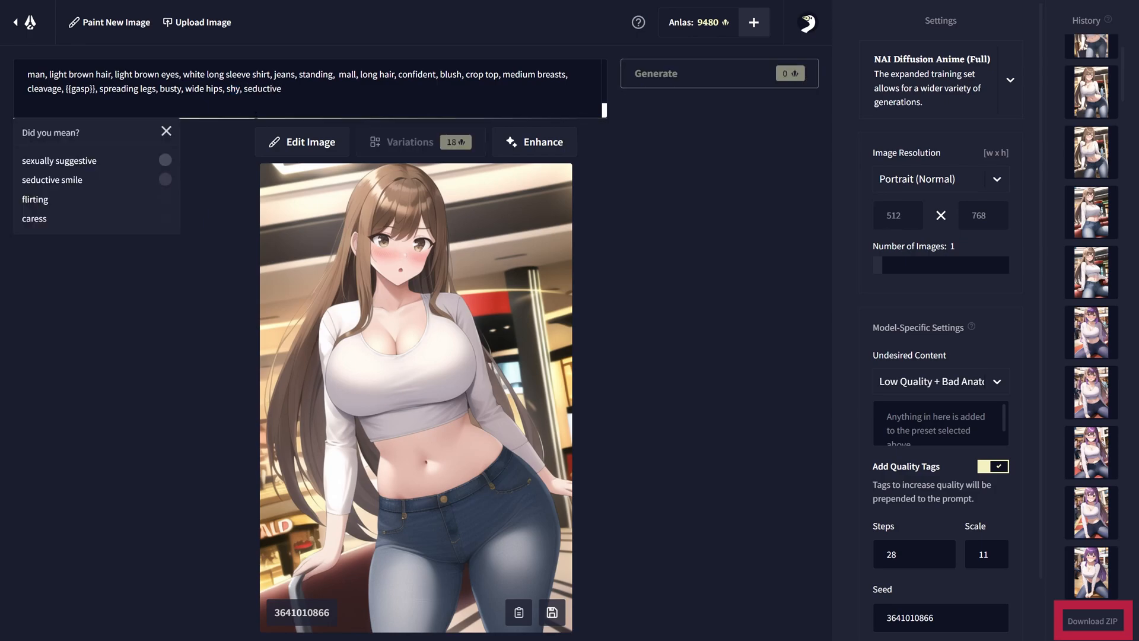
# - Append pov to the prompt and generate, remove the {{gasp}} tag, and generate again
pyautogui.write(', pov')
pyautogui.press('Return')
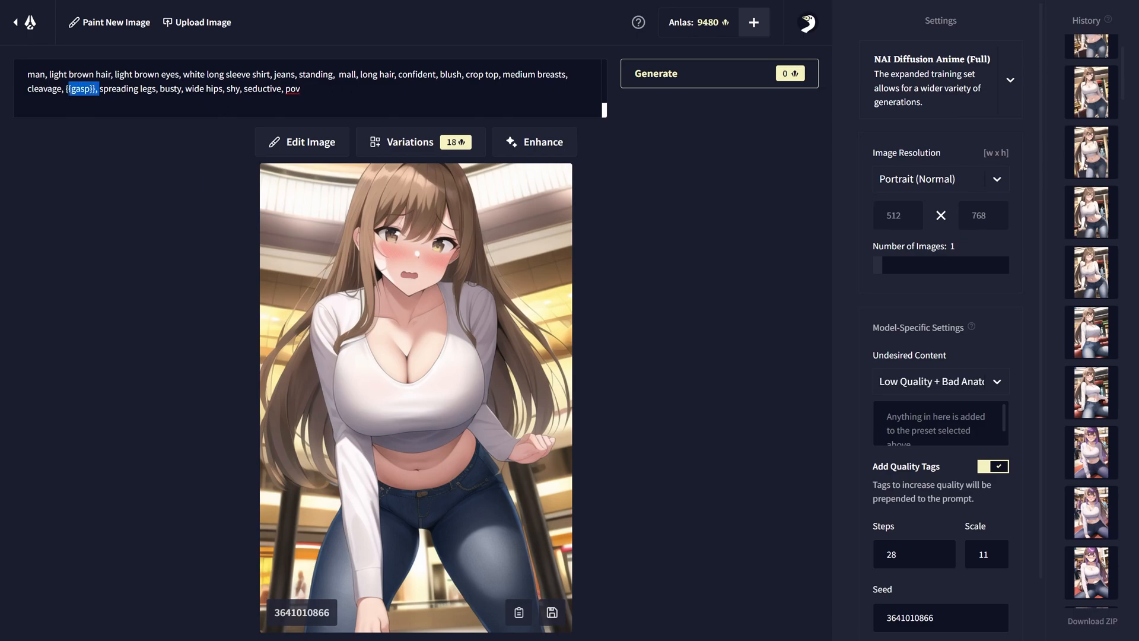
pyautogui.press('BackSpace')
pyautogui.press('Return')
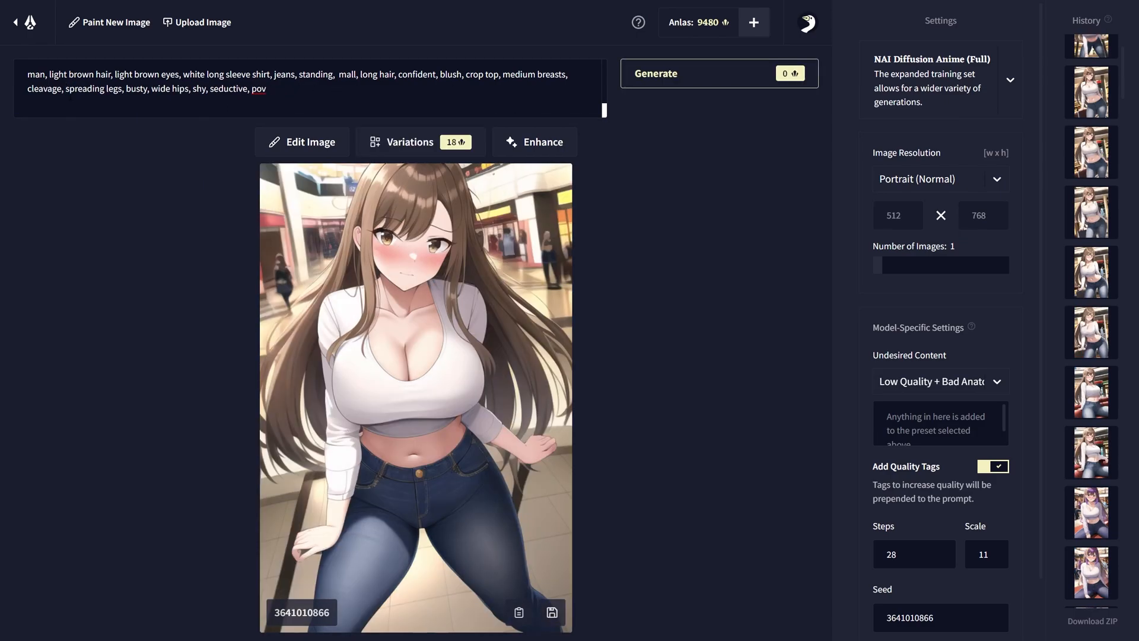